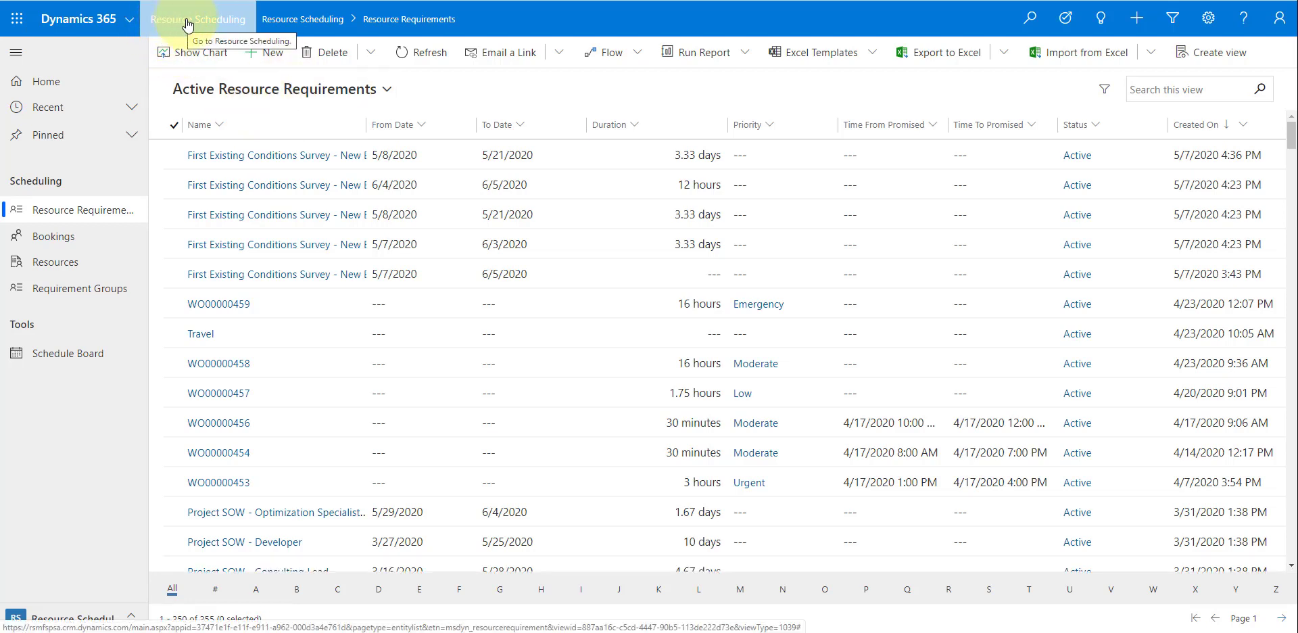
Switch to the Settings area and open the scheduling Administration page
click(128, 20)
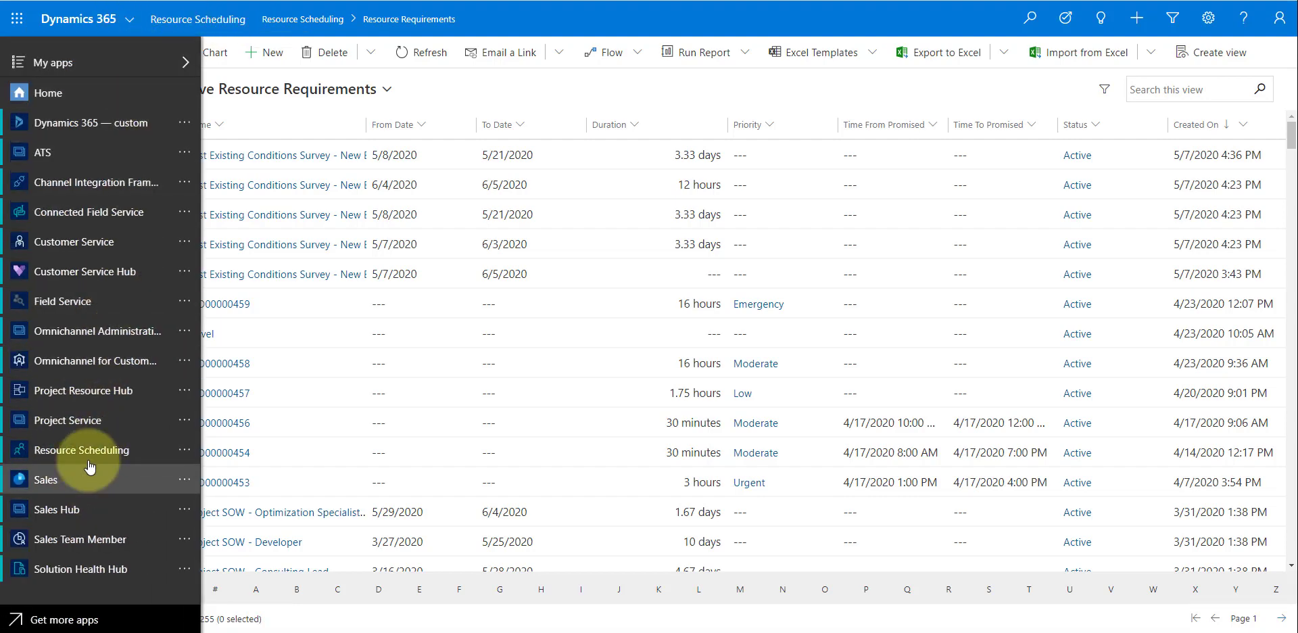
click(450, 95)
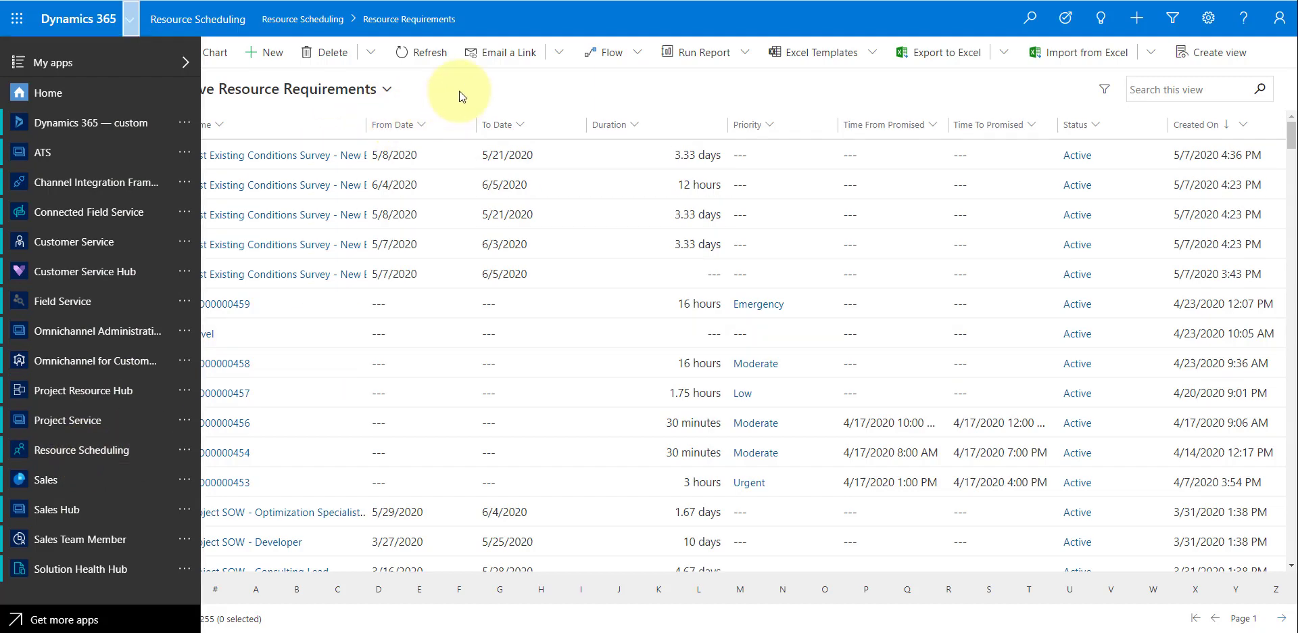
click(77, 619)
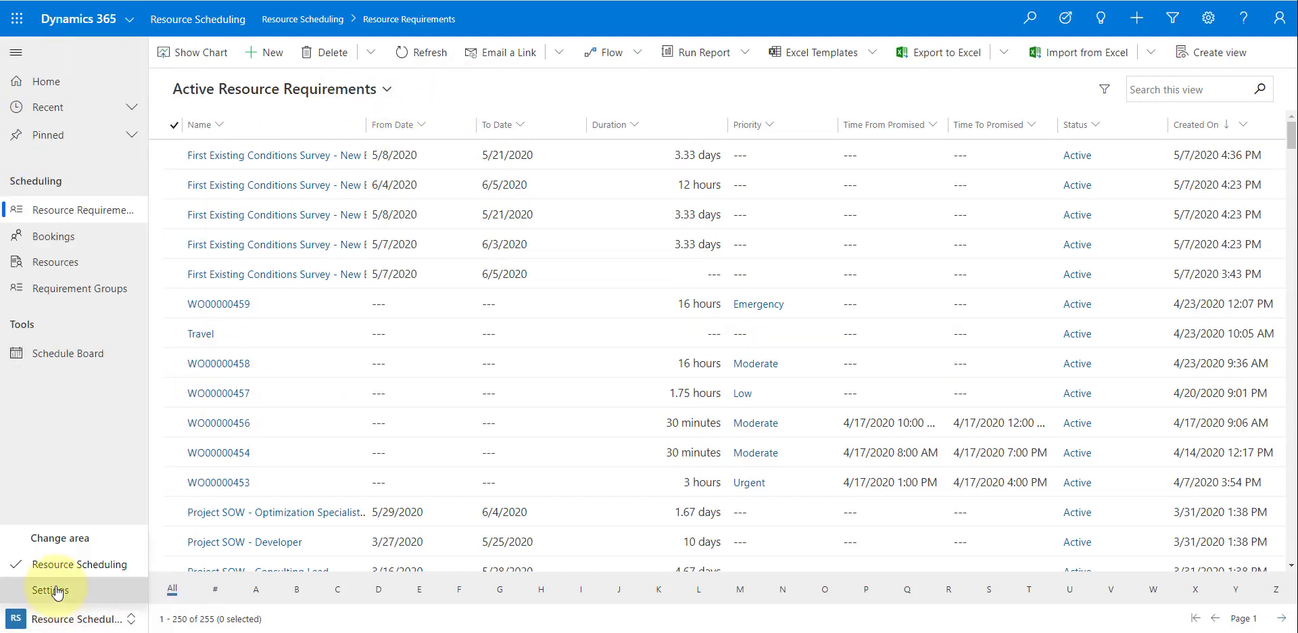
click(56, 591)
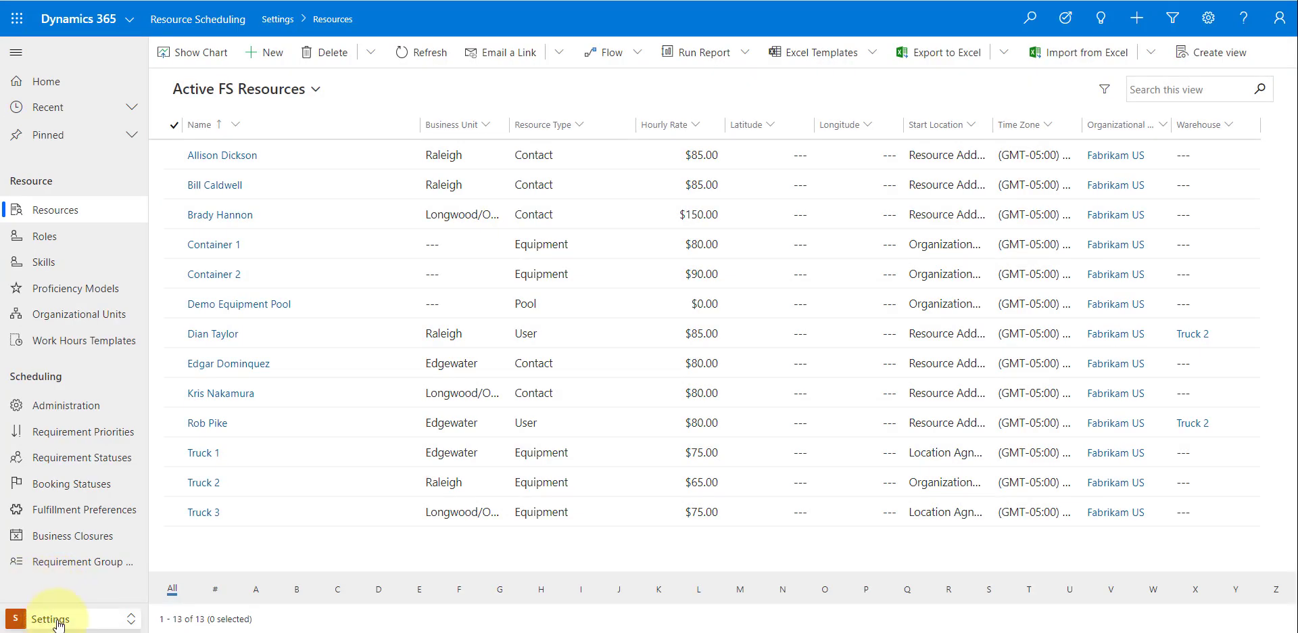
click(83, 408)
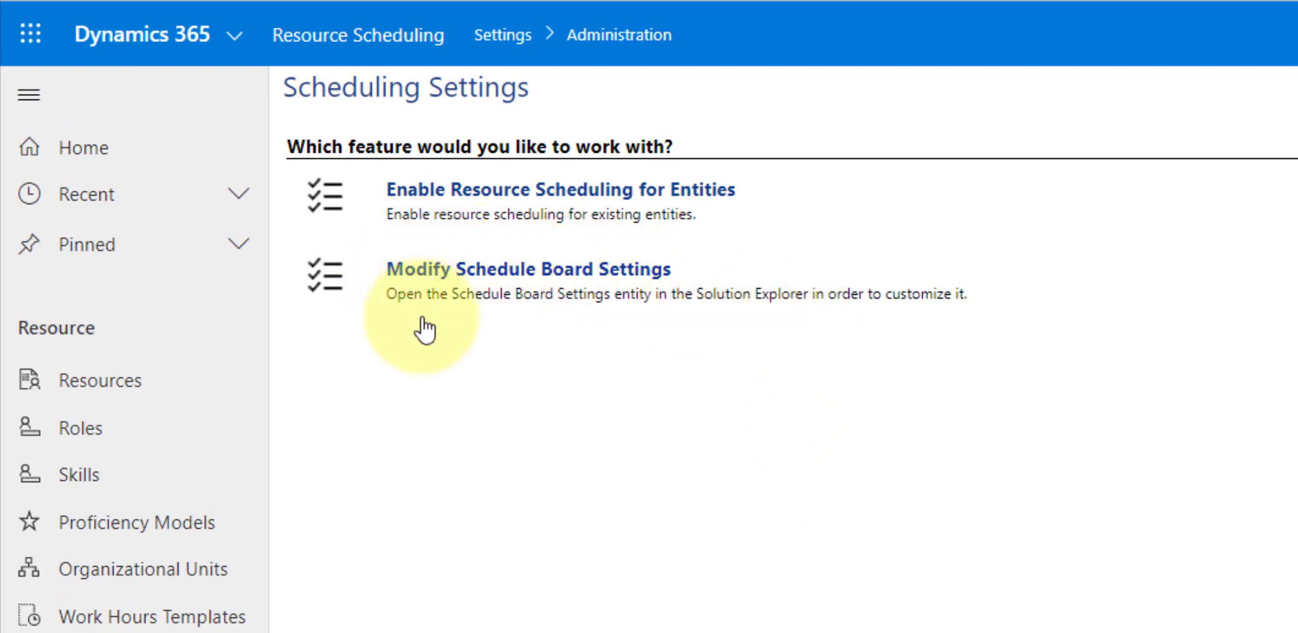
Open Modify Schedule Board Settings and select the Schedule Board (Experimental) control on the Controls tab
click(497, 272)
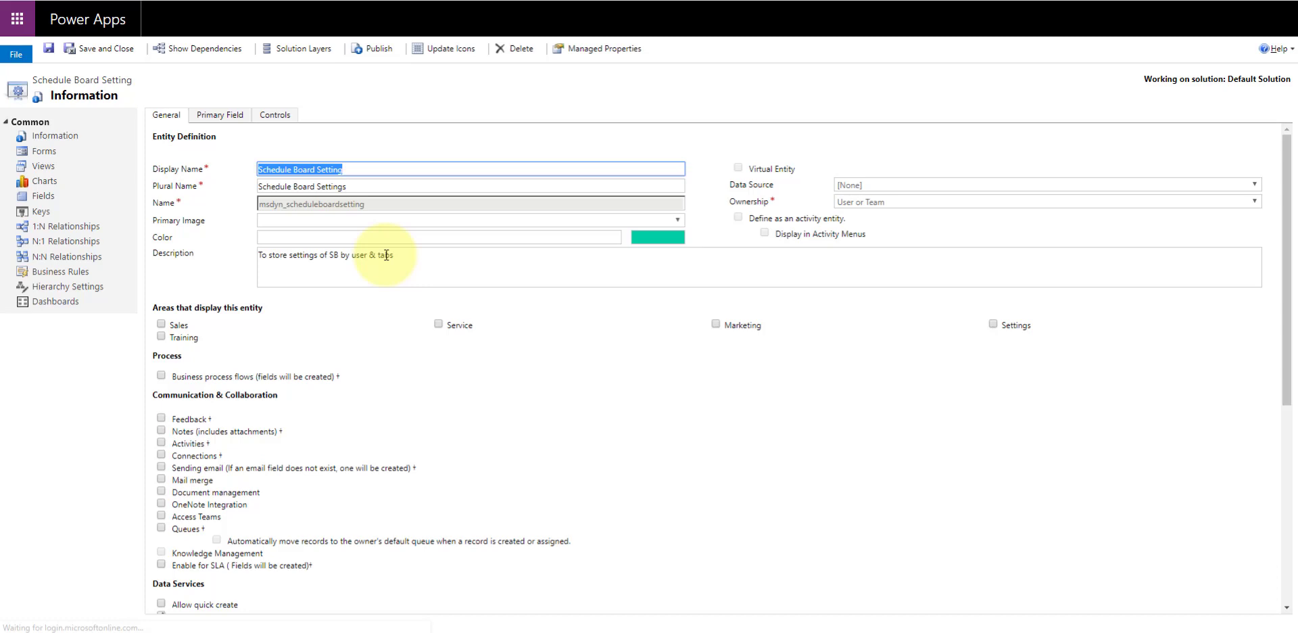
click(275, 116)
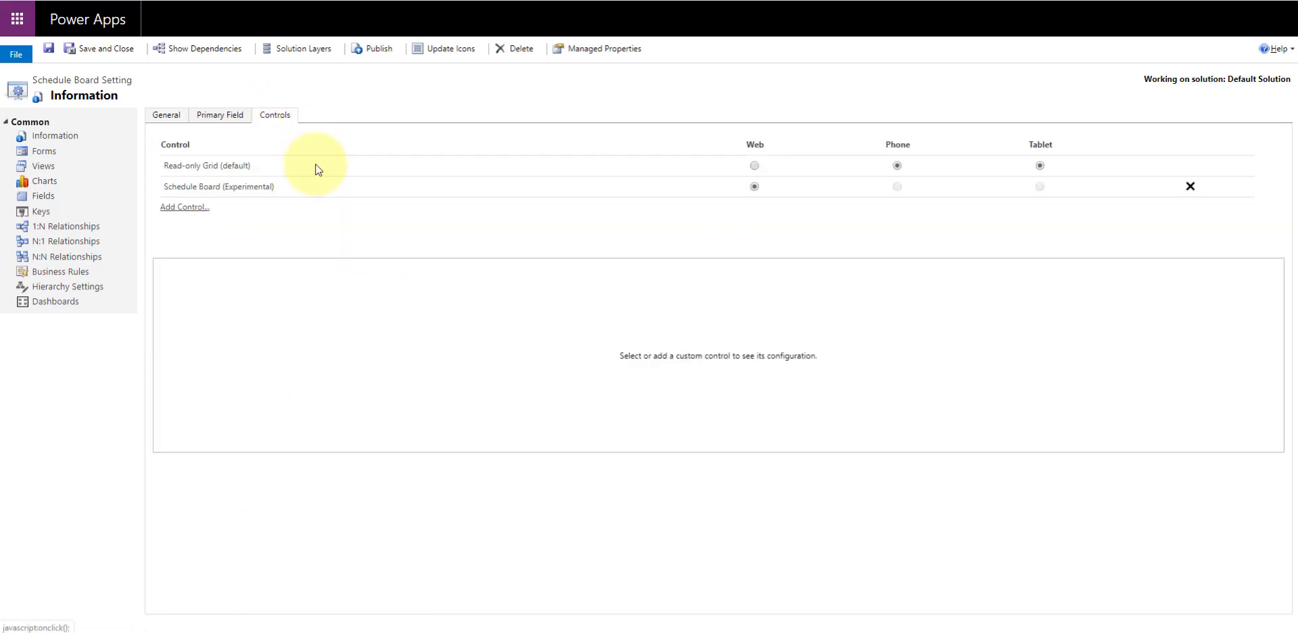
click(306, 185)
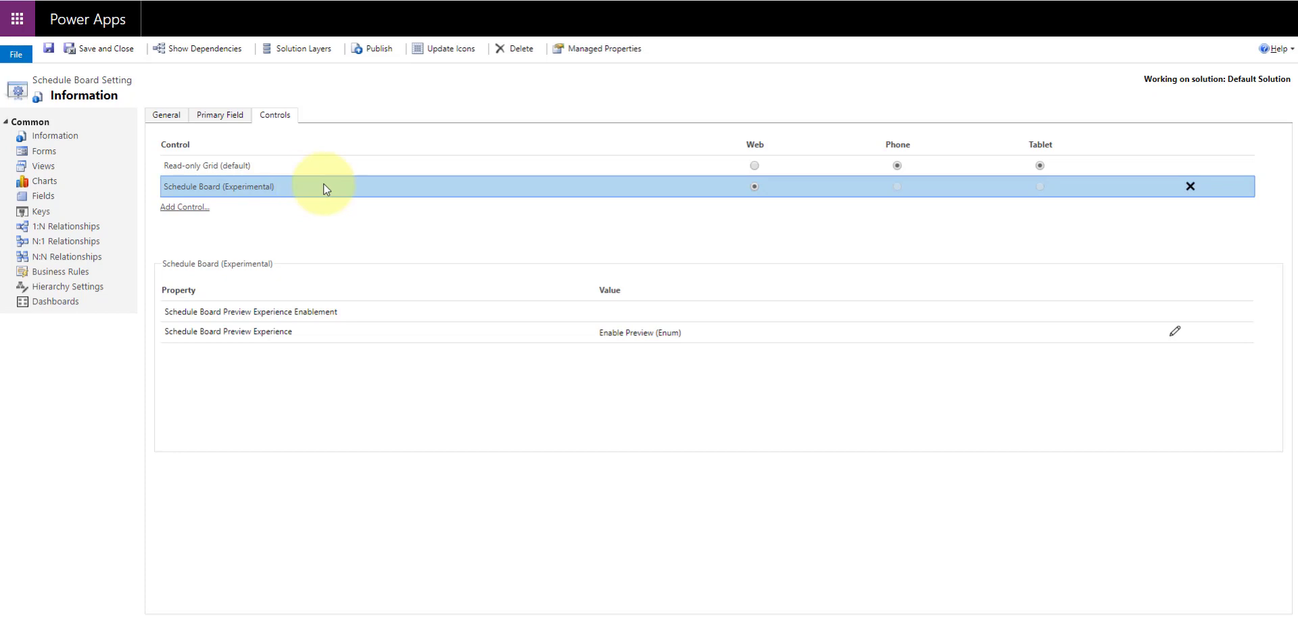
click(184, 207)
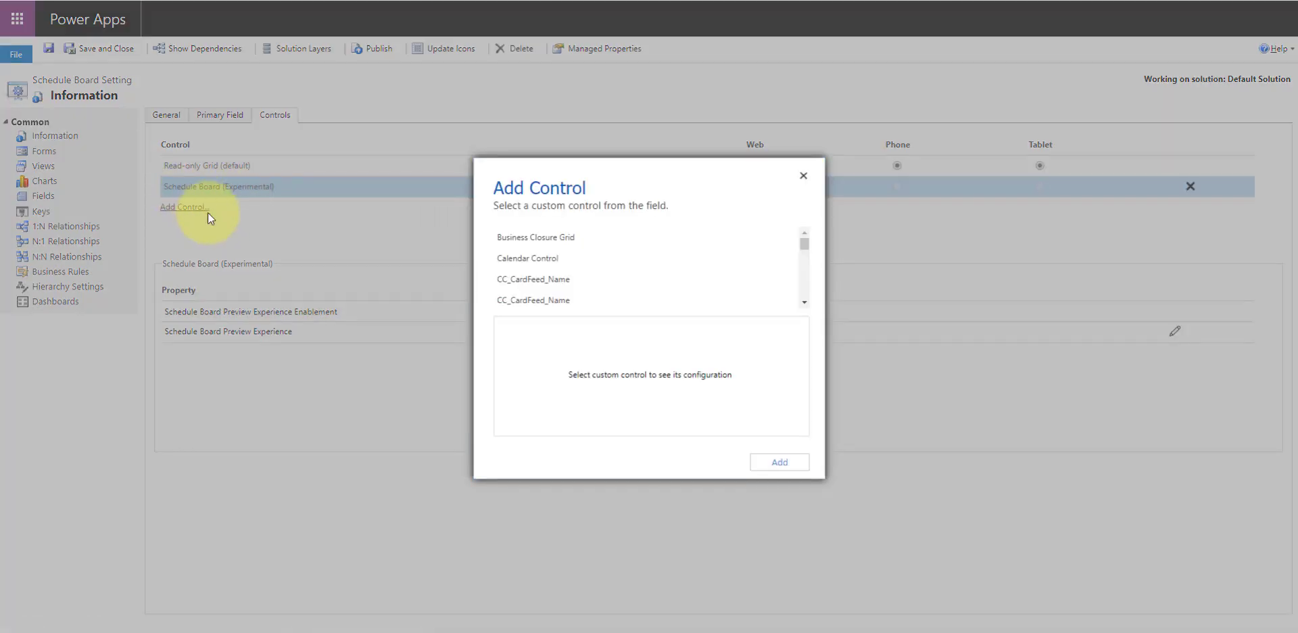
scroll(609, 284, down, 3)
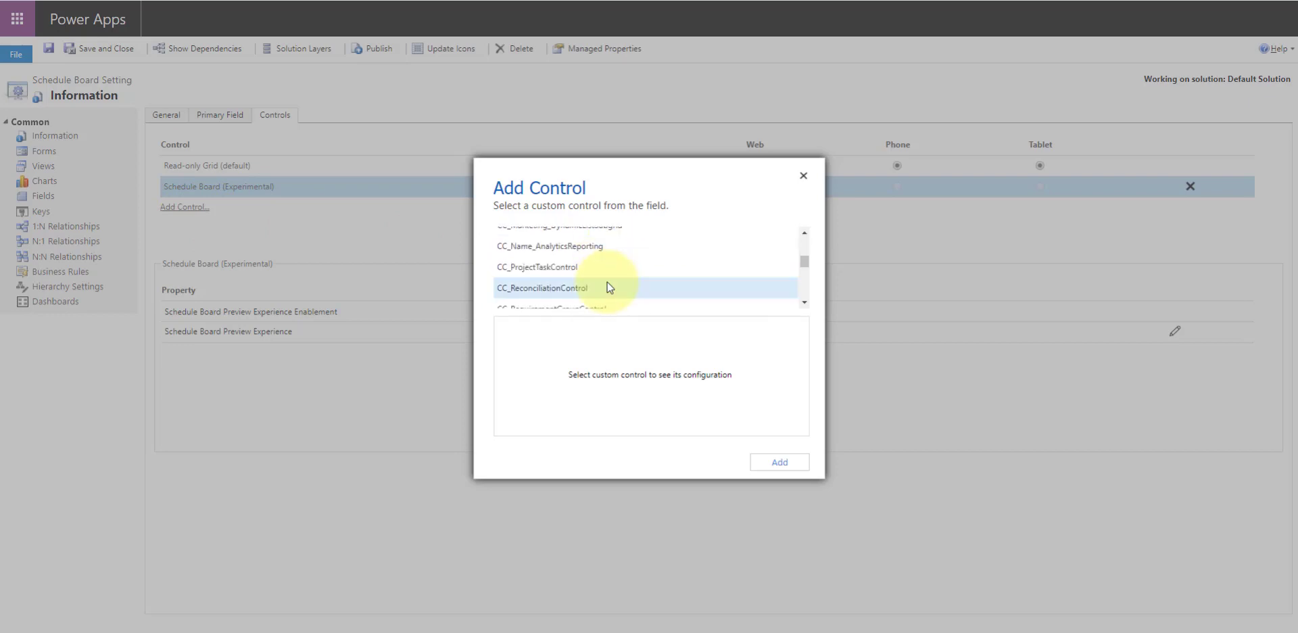
scroll(608, 286, down, 3)
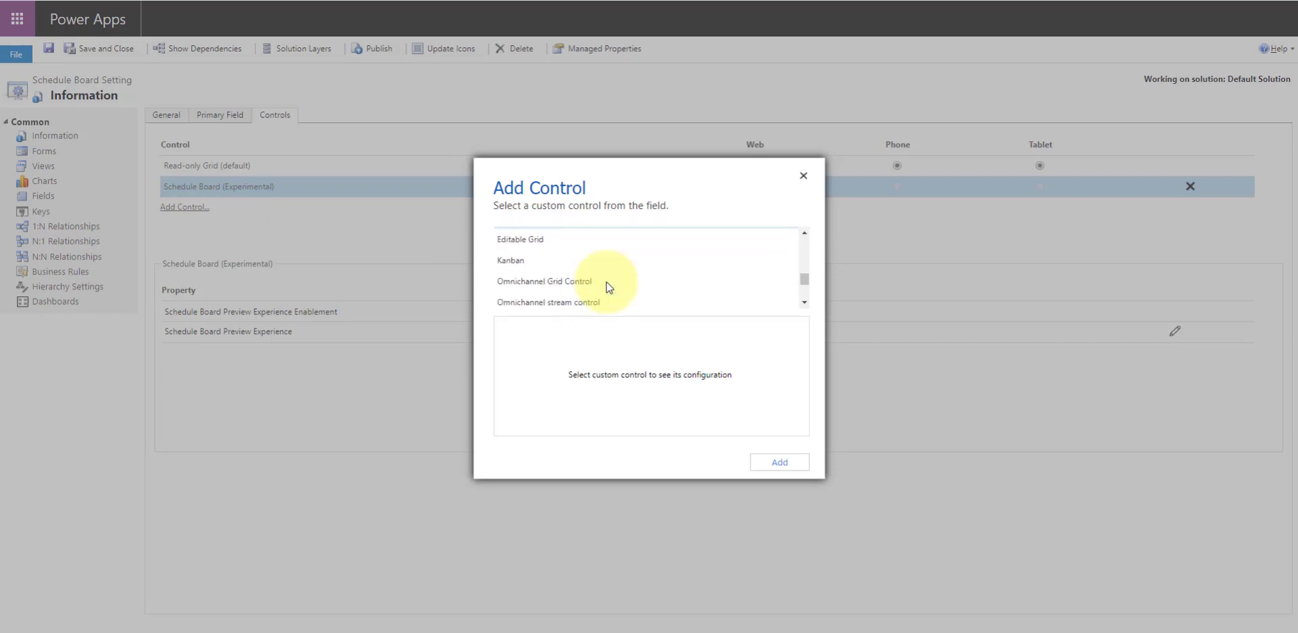
scroll(608, 287, down, 1)
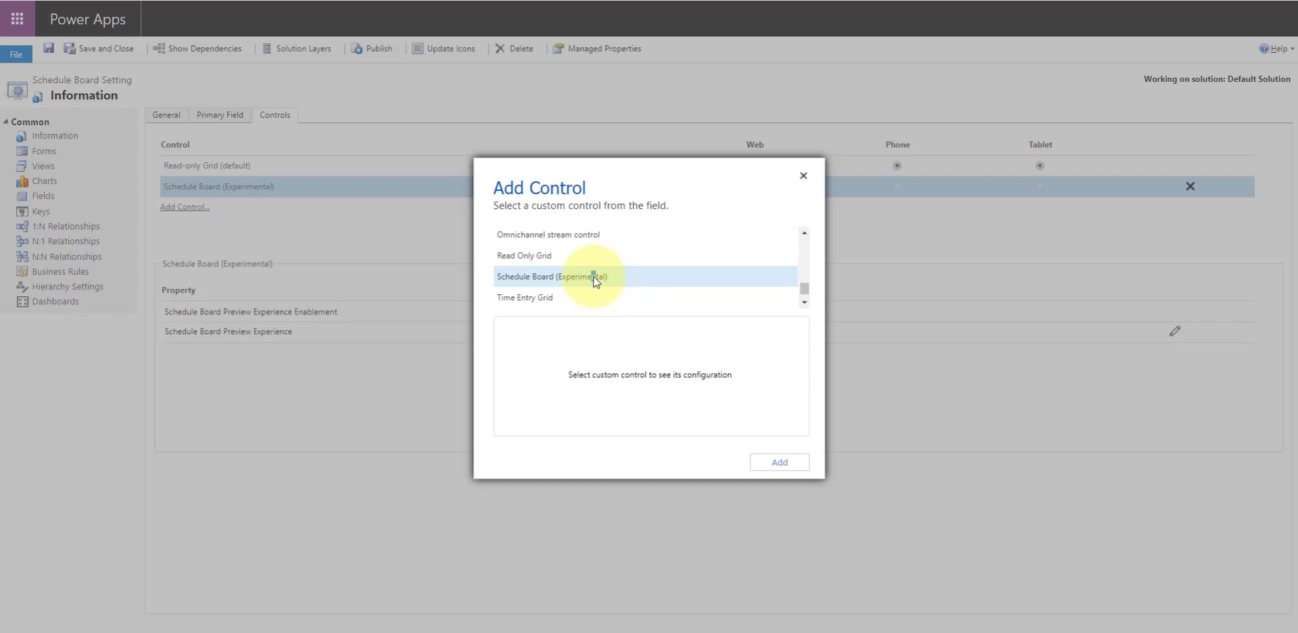
click(611, 278)
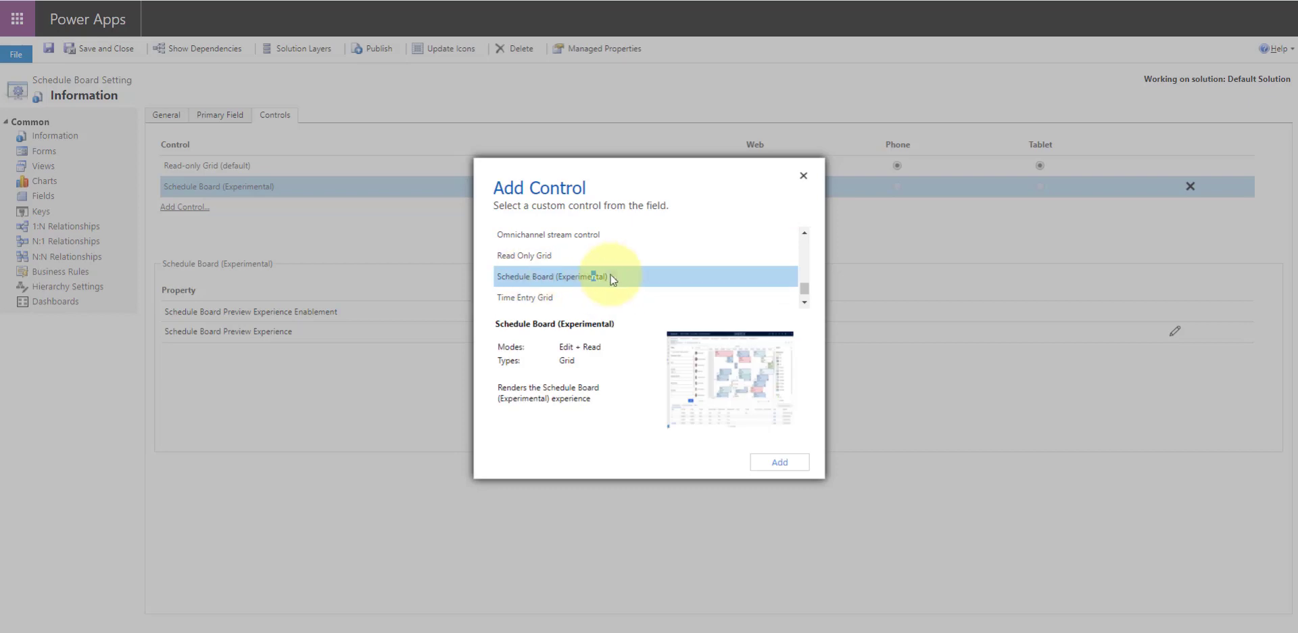
click(802, 182)
click(643, 331)
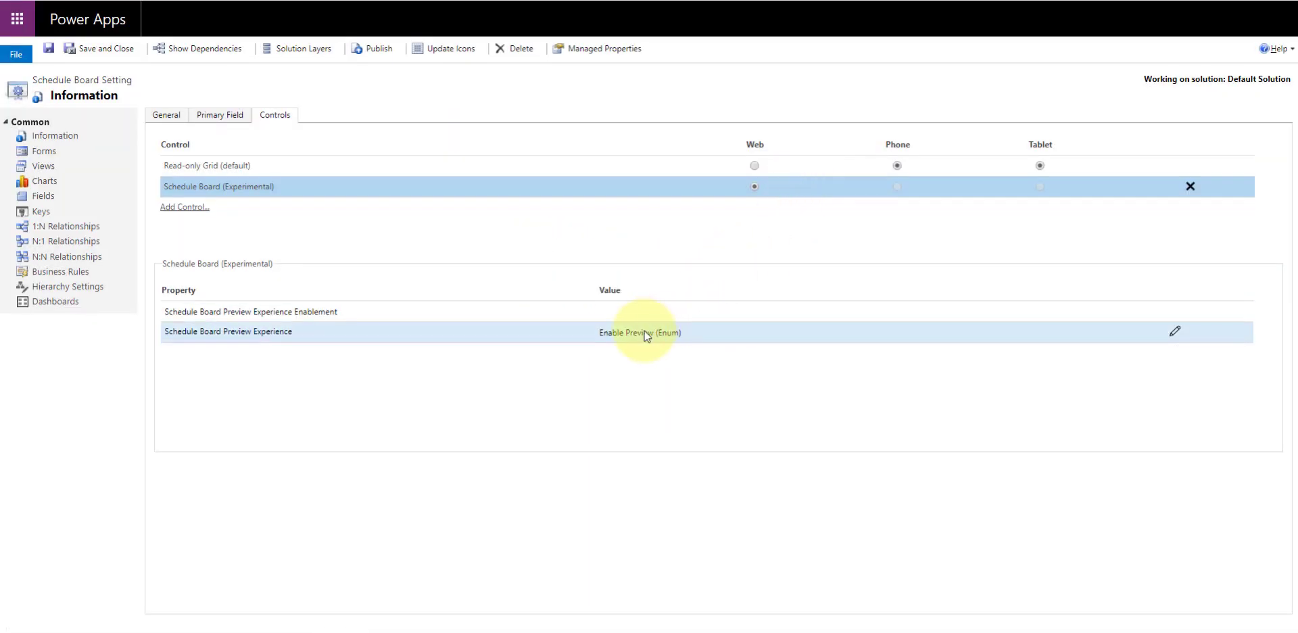
click(1175, 331)
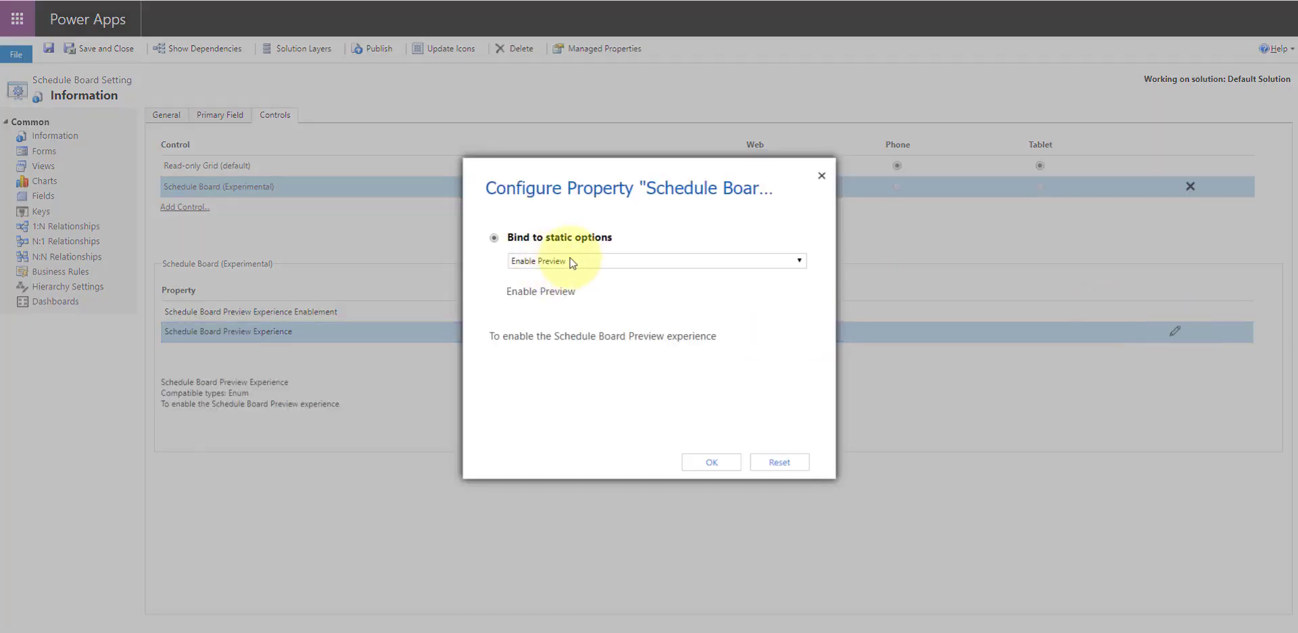
click(571, 261)
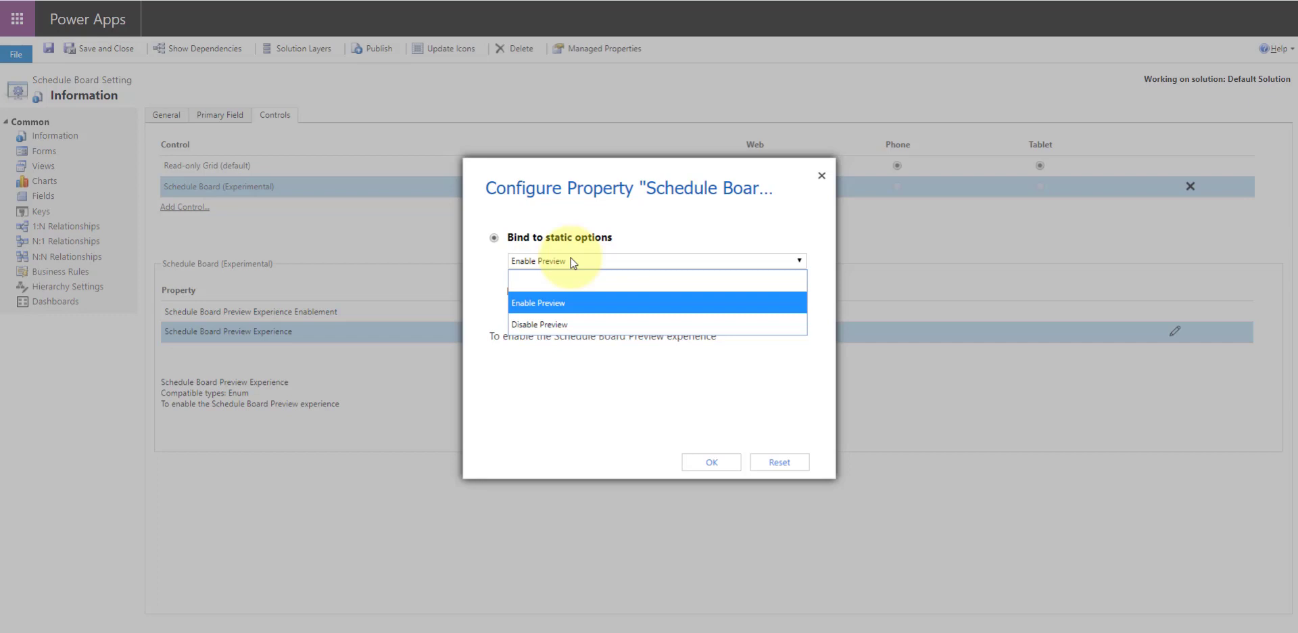
click(630, 229)
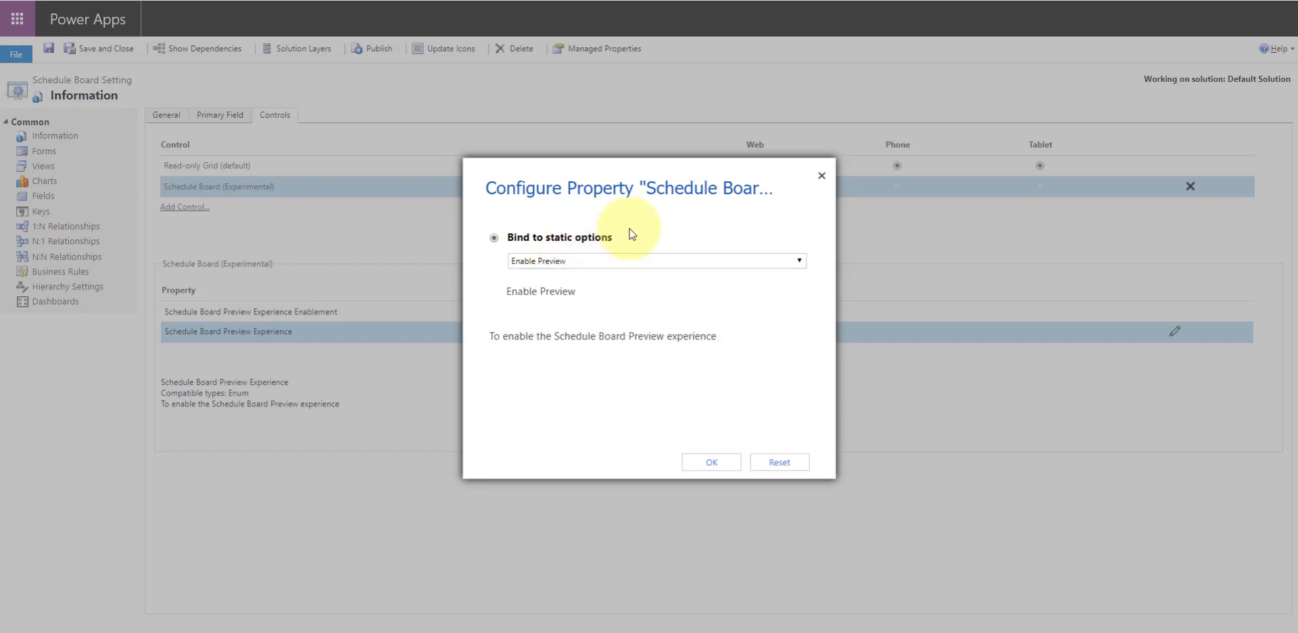
click(820, 180)
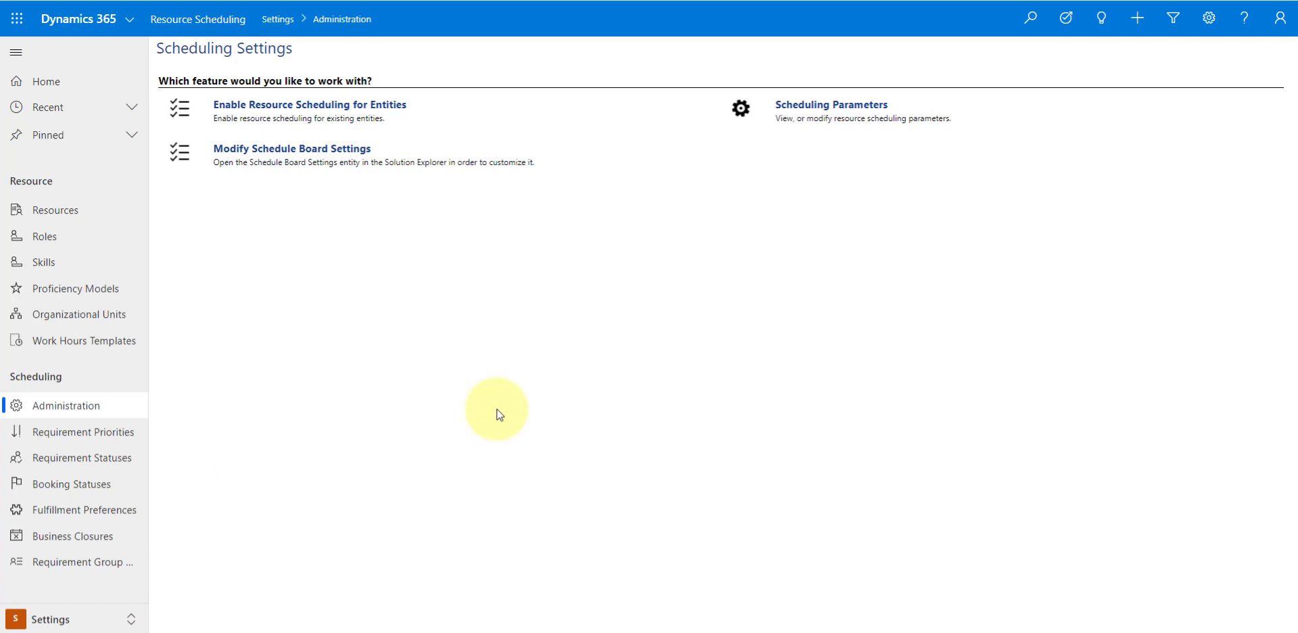
Return to the Resource Scheduling area, open the Schedule Board, and switch Preview on
click(72, 619)
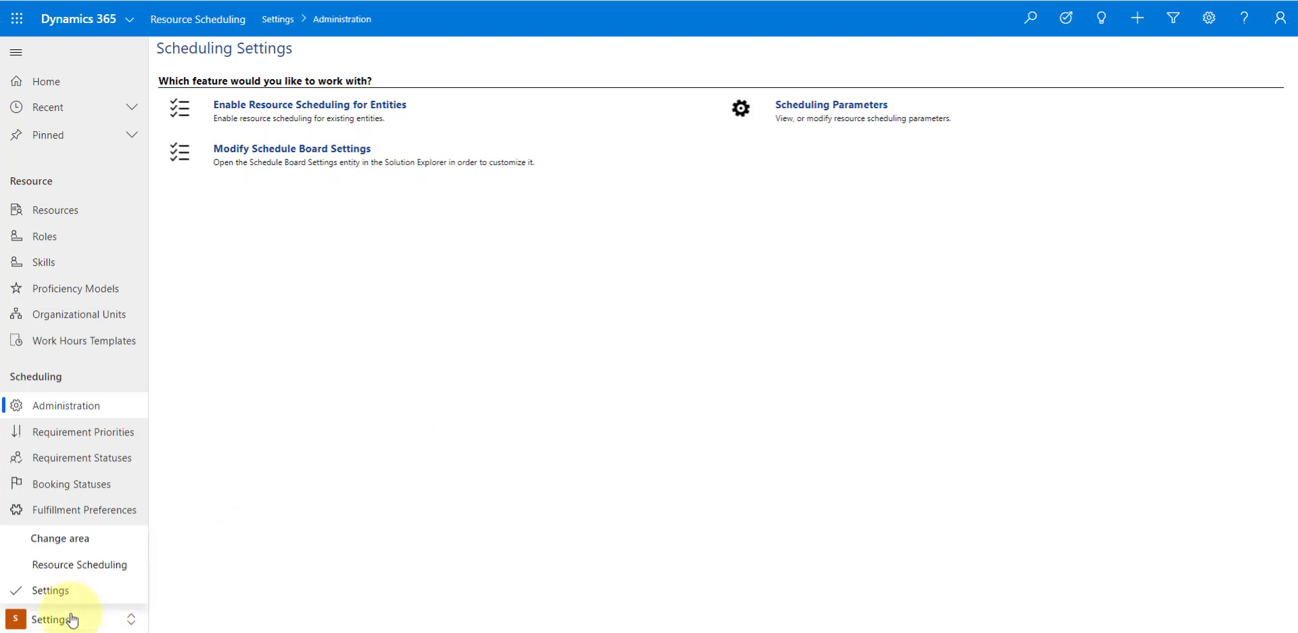
click(59, 570)
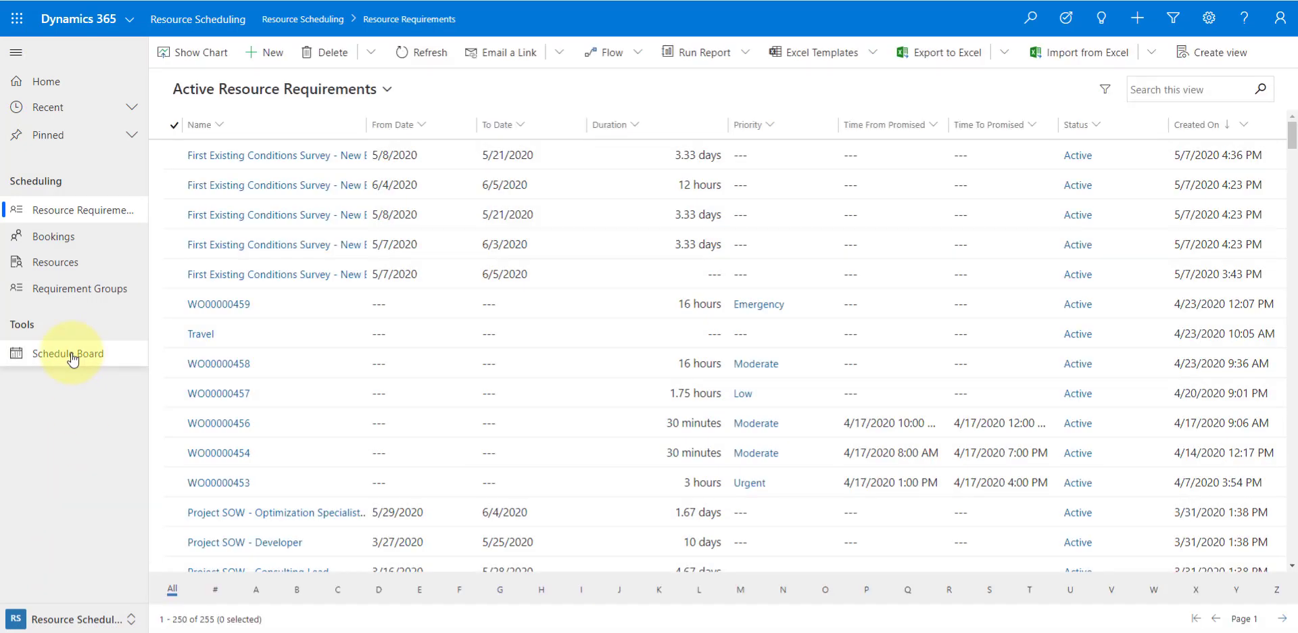
click(70, 353)
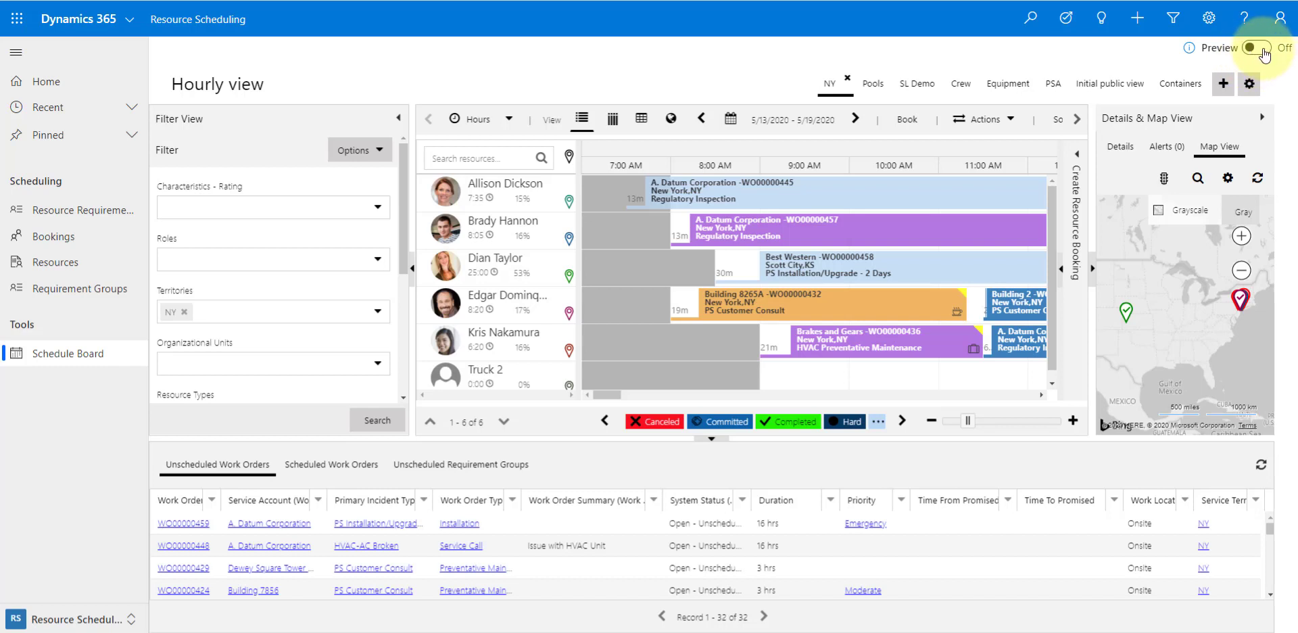
click(1262, 52)
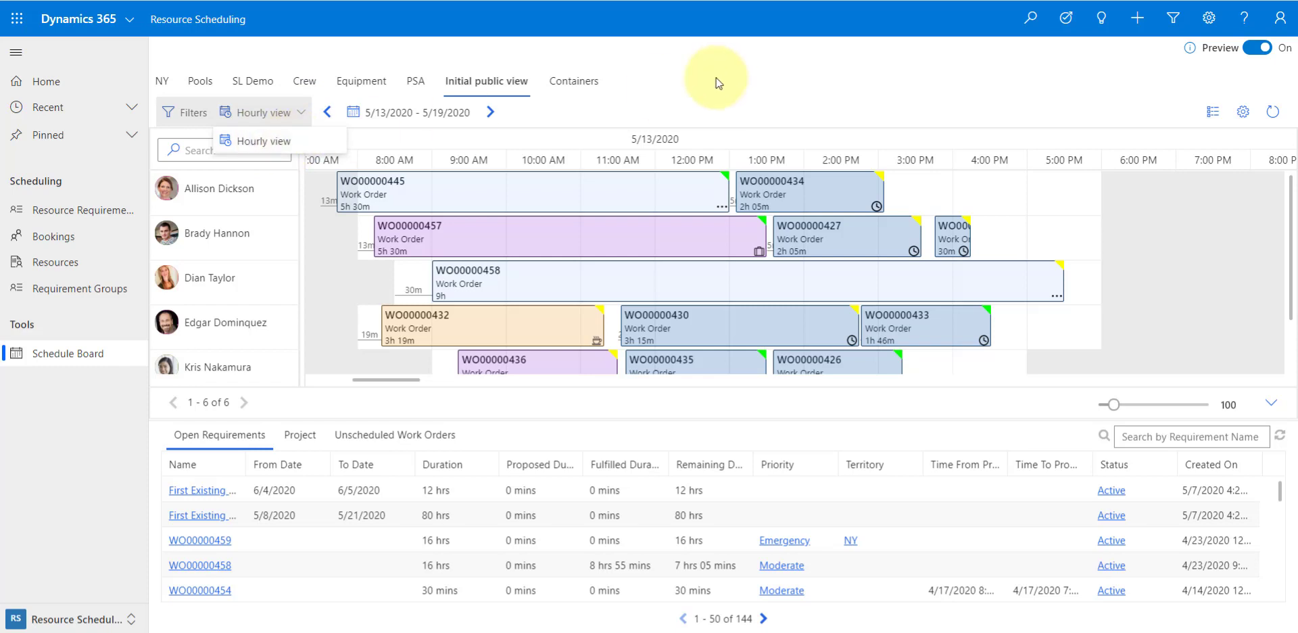
click(187, 119)
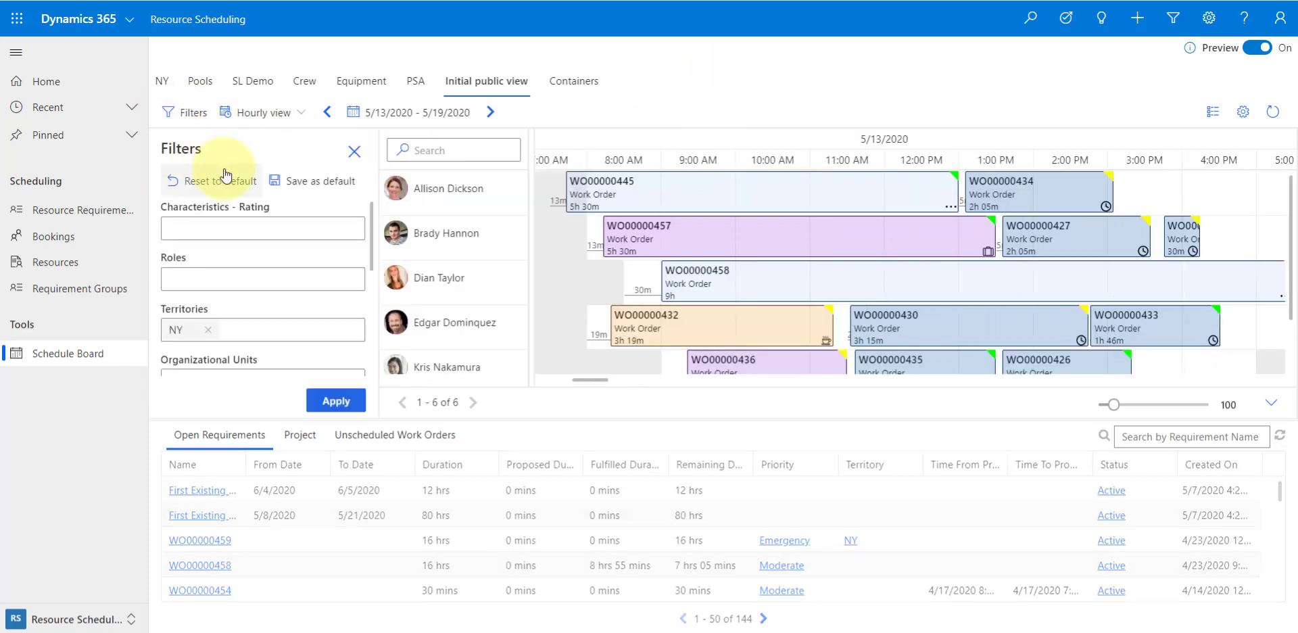
scroll(204, 261, down, 3)
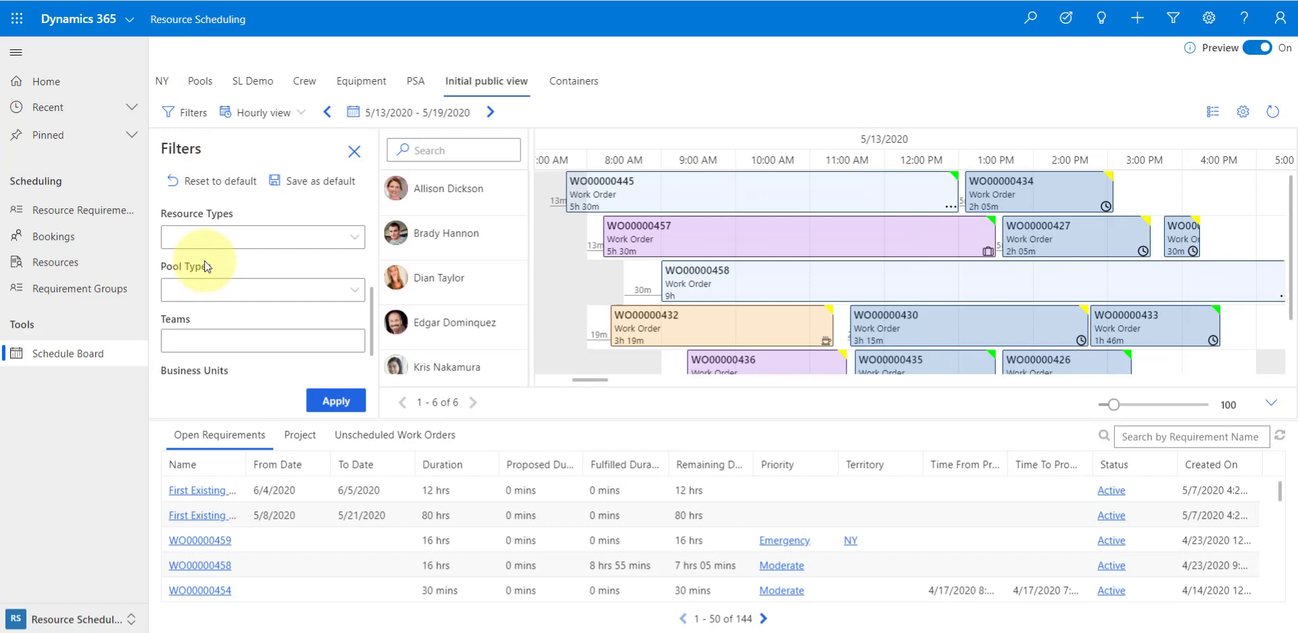
scroll(169, 251, up, 3)
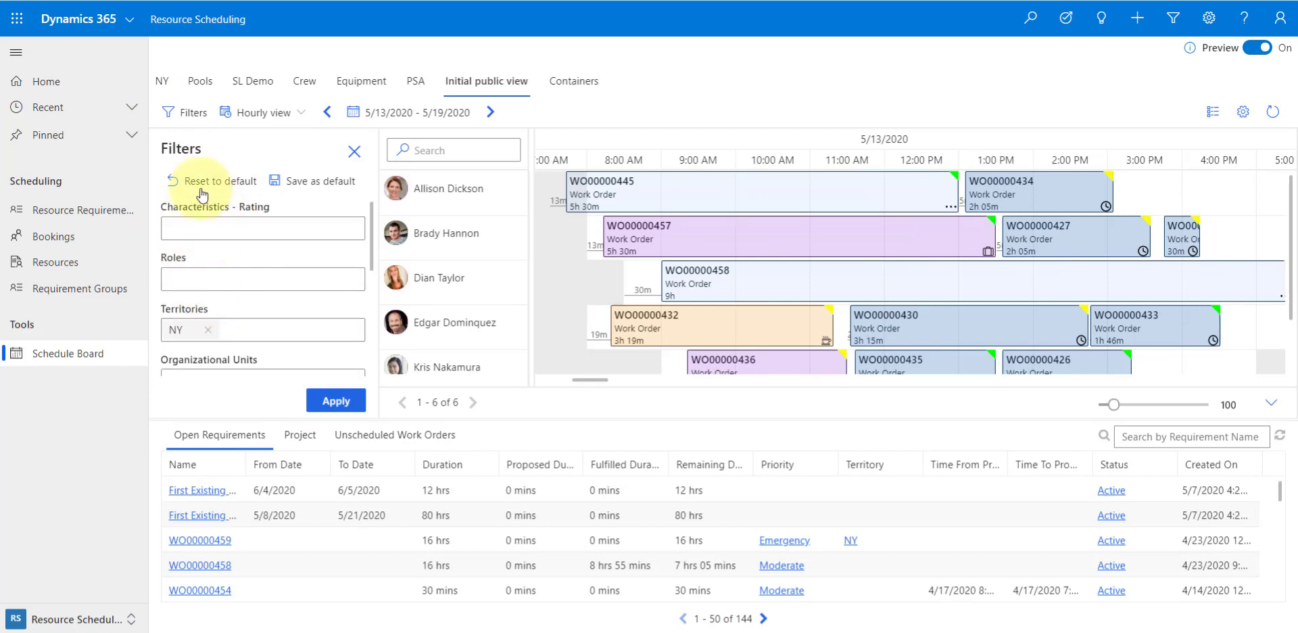
click(353, 155)
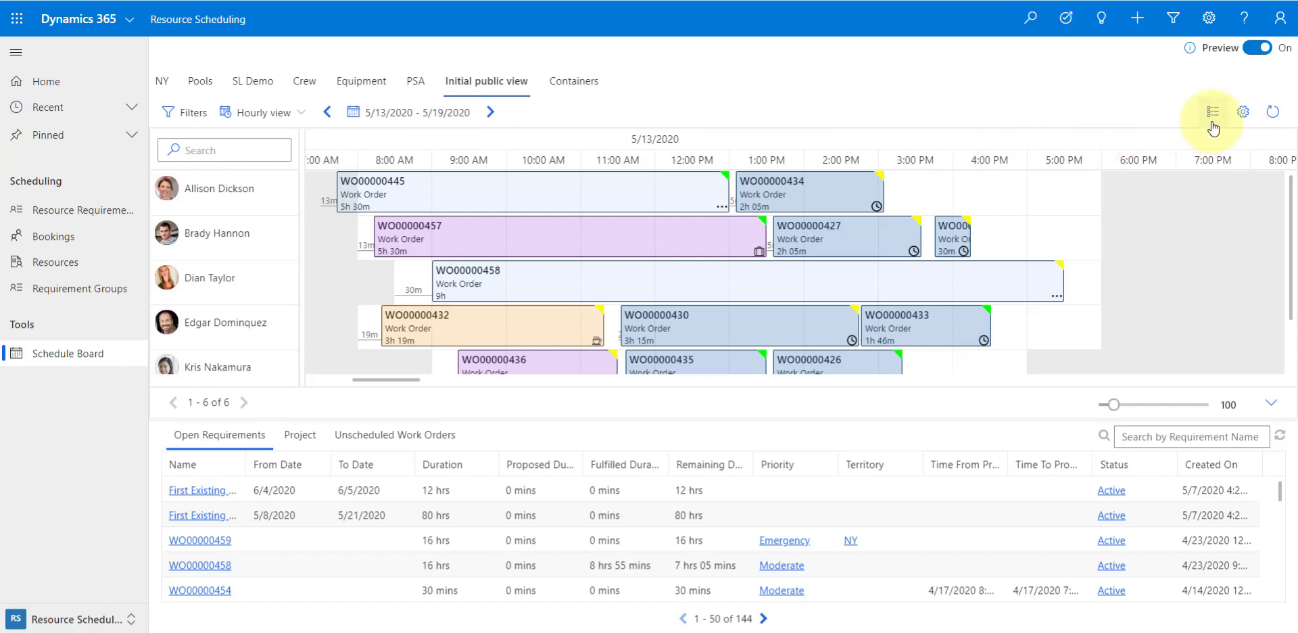
click(1244, 116)
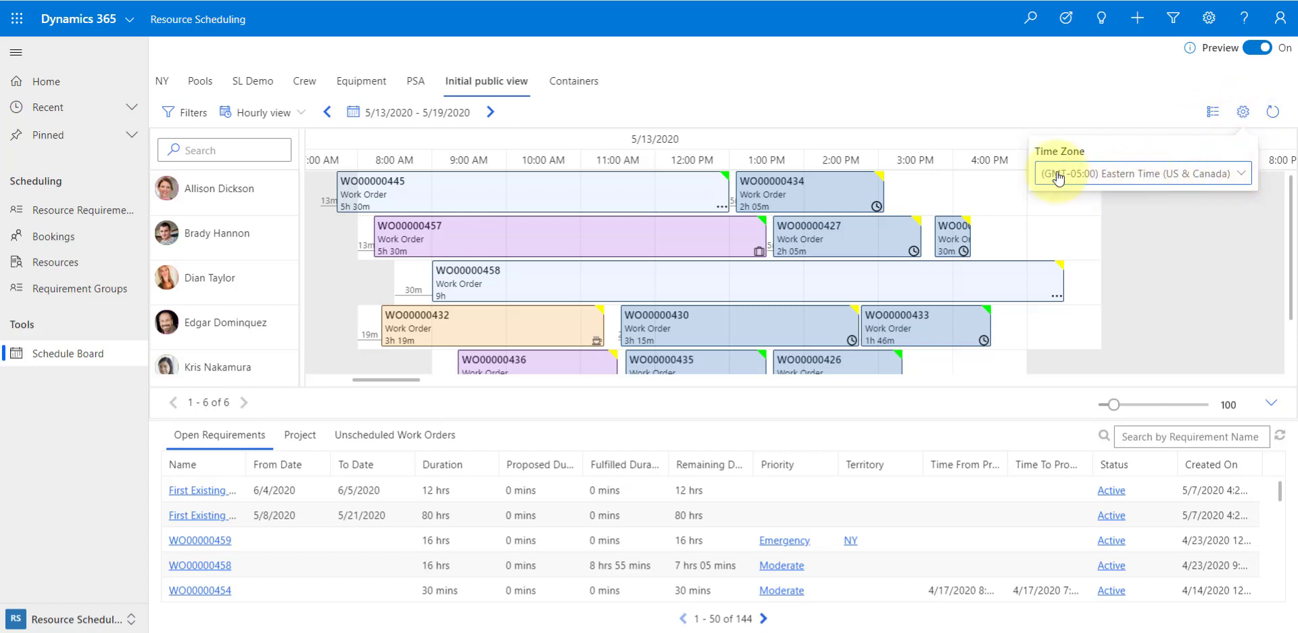
click(1093, 72)
click(1214, 114)
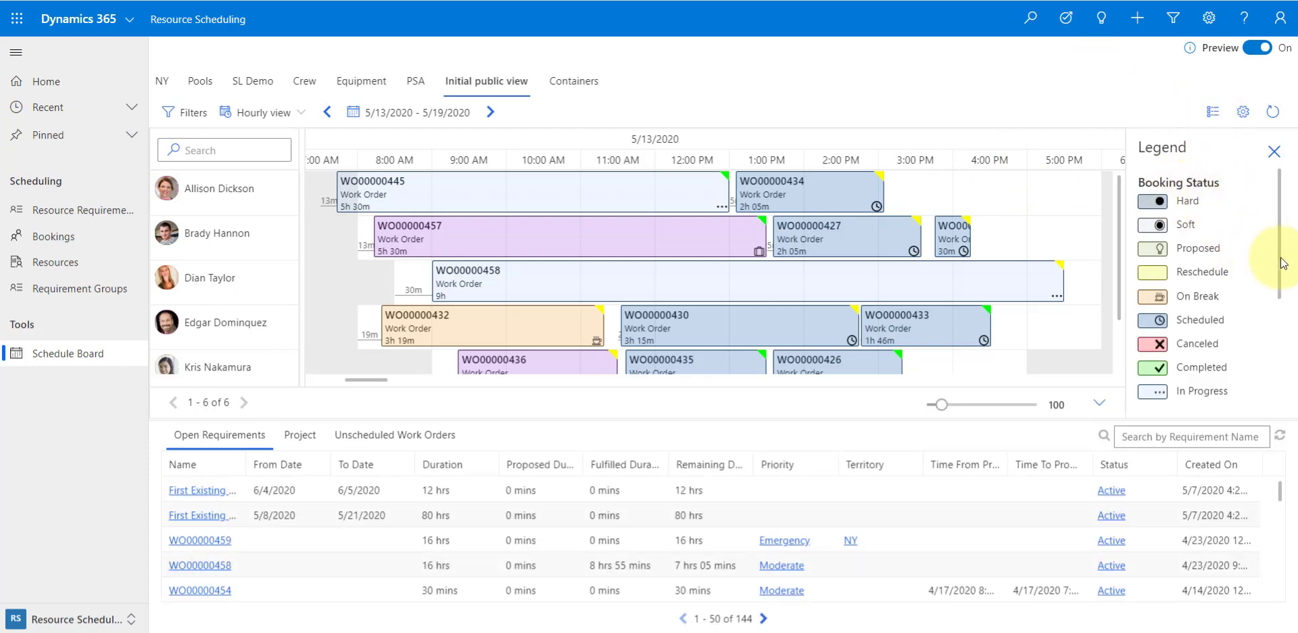
drag(1279, 263, 1270, 357)
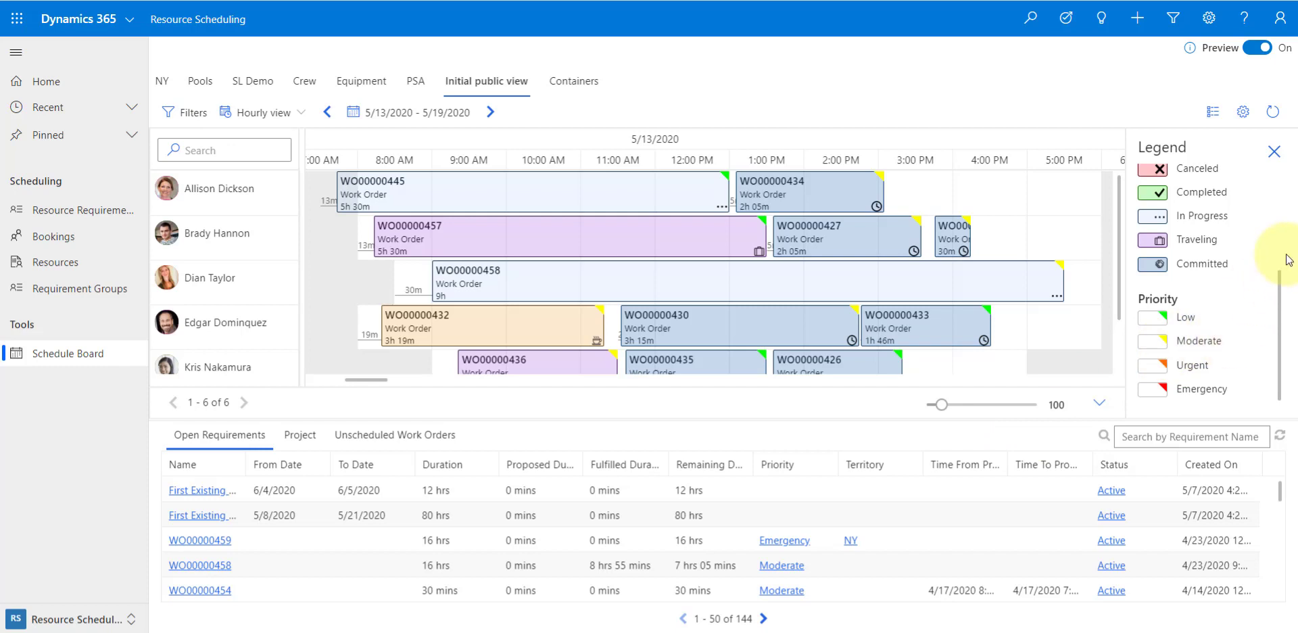
click(1274, 153)
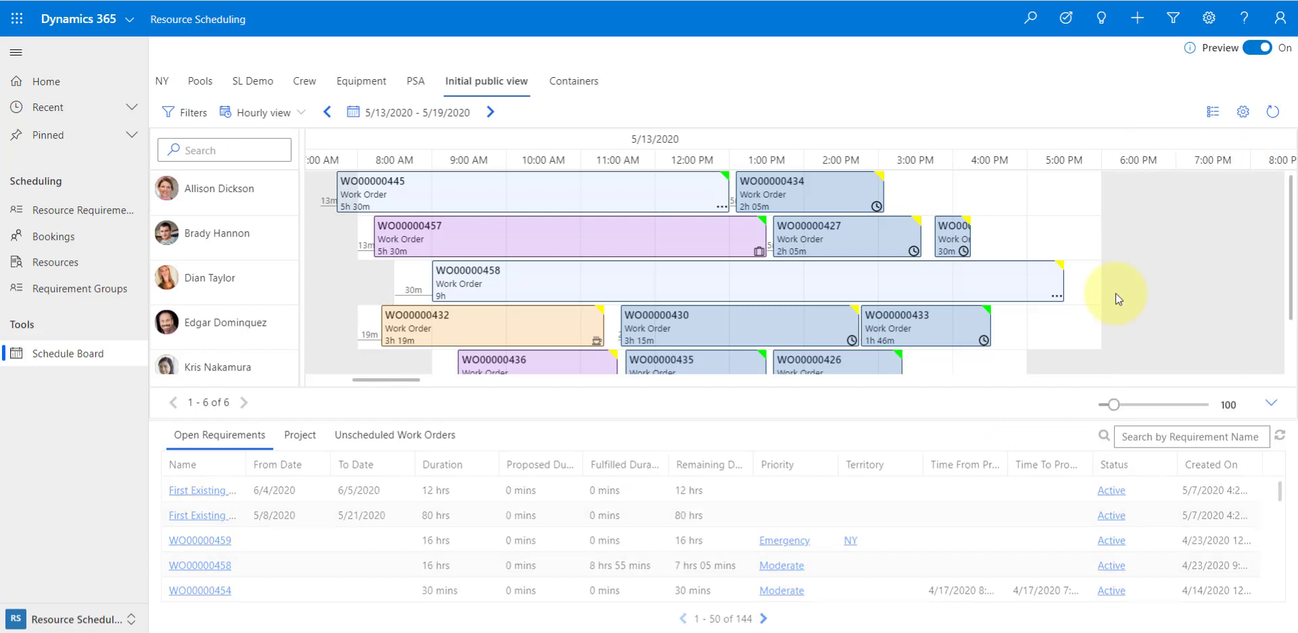
right_click(241, 201)
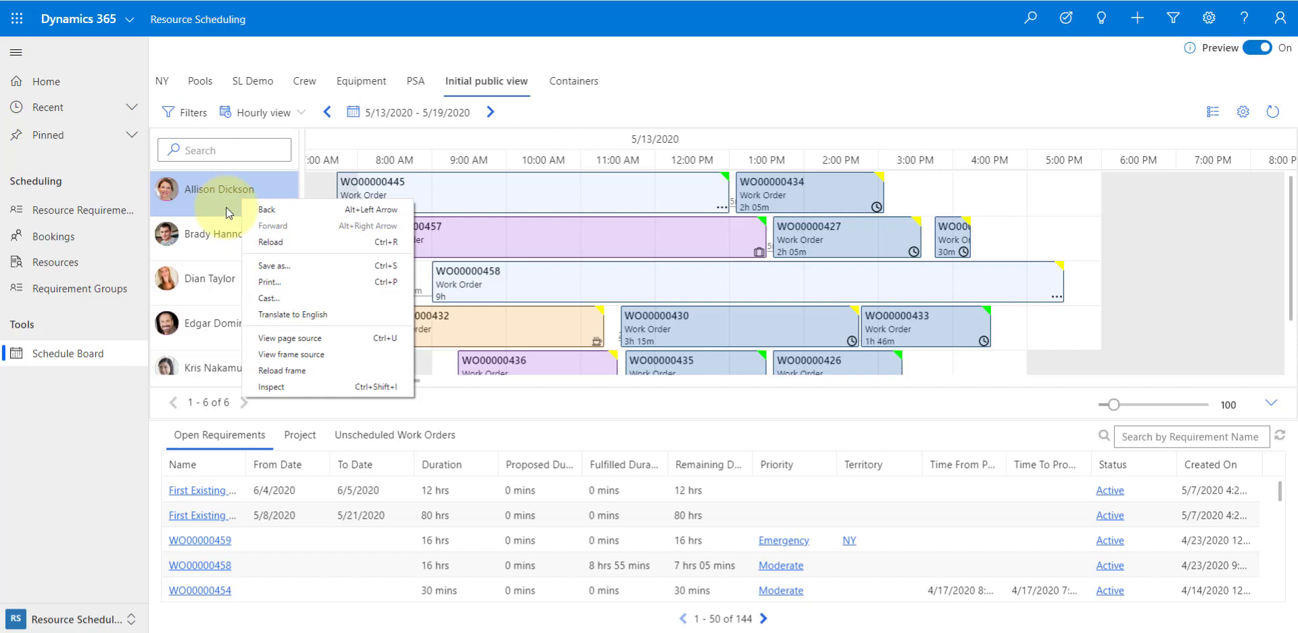
click(225, 210)
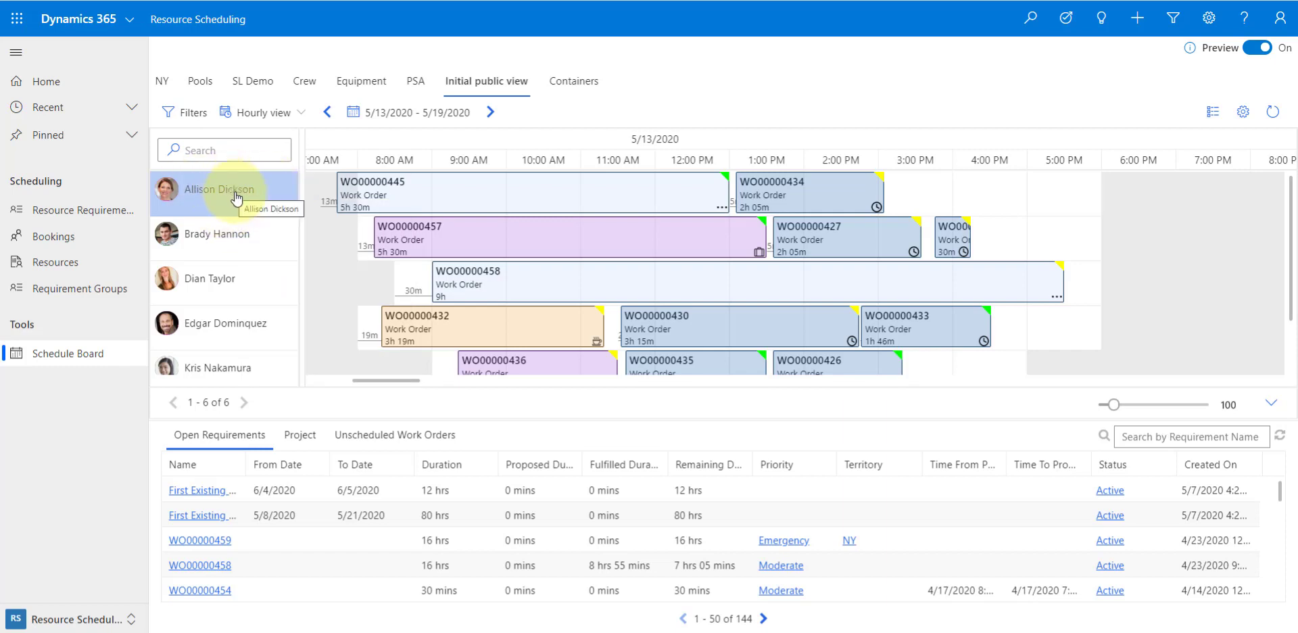
right_click(259, 189)
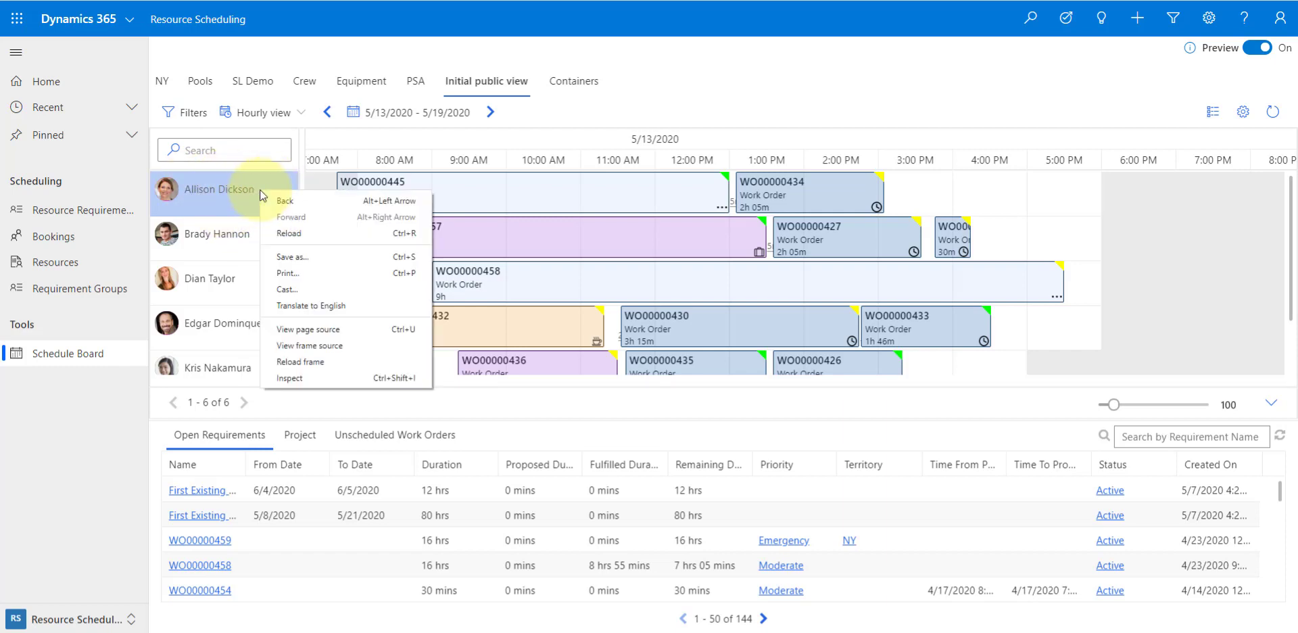
click(218, 205)
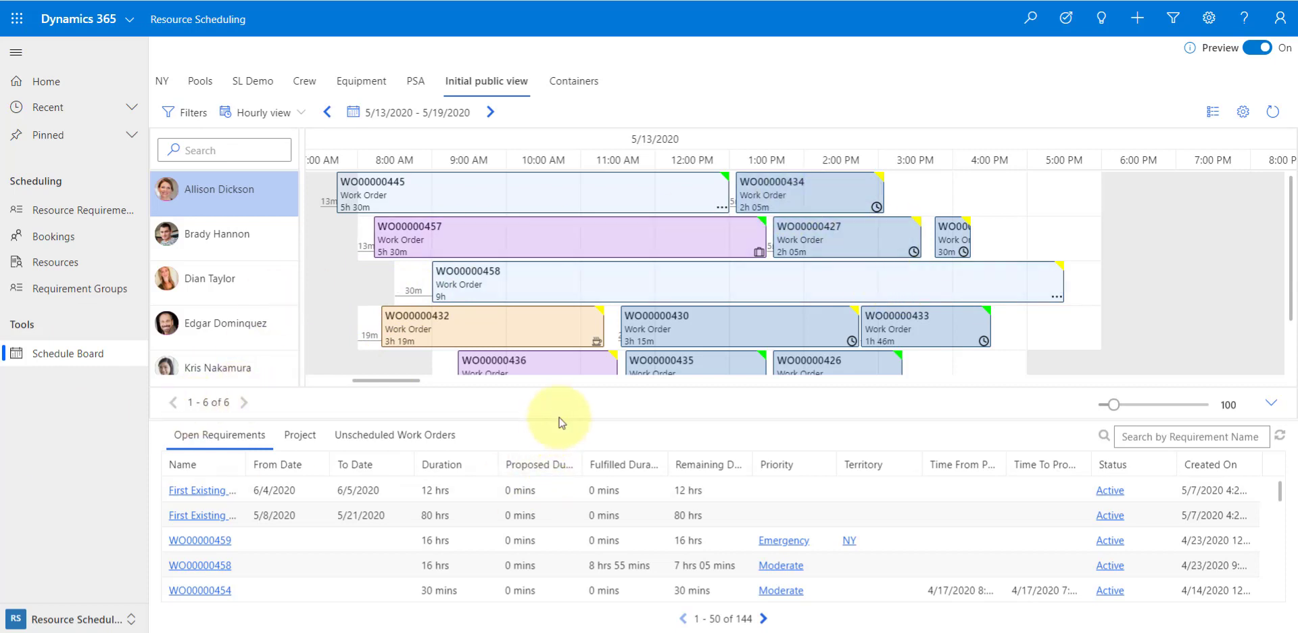
drag(555, 420, 561, 447)
mouse_move(951, 258)
mouse_down()
mouse_move(948, 238)
mouse_move(1020, 238)
mouse_move(933, 203)
mouse_move(946, 243)
mouse_up()
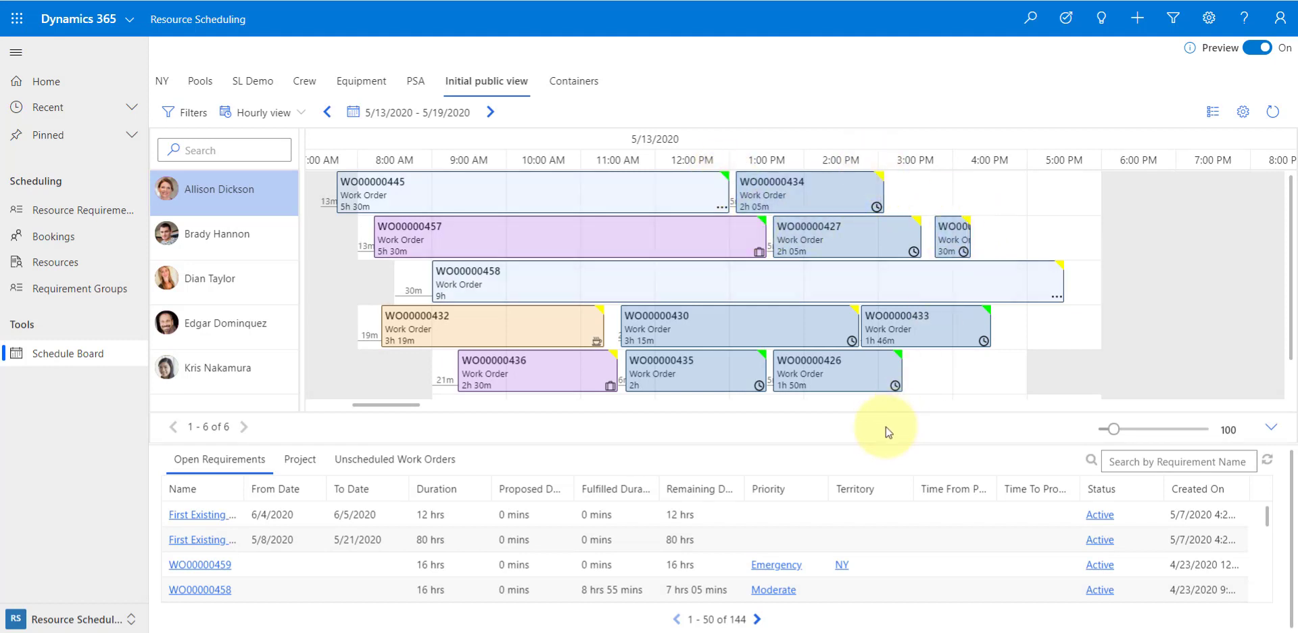
Select open requirement WO00000453 and drag it up onto the schedule board
scroll(619, 553, down, 3)
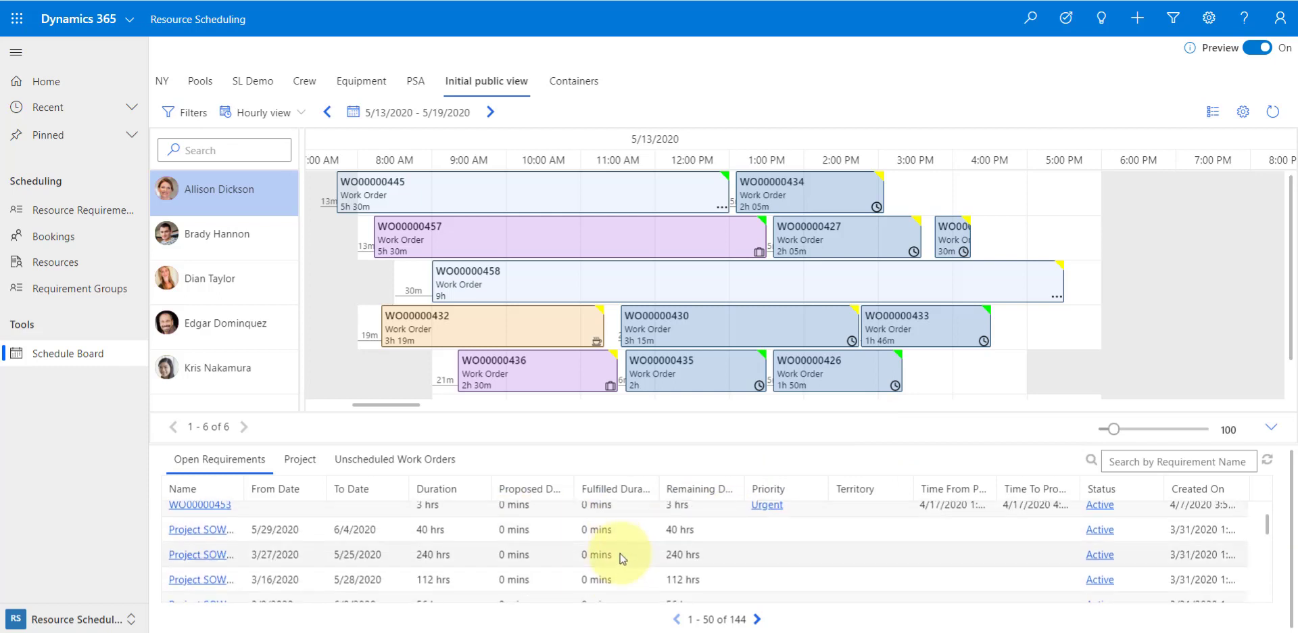
scroll(649, 552, up, 2)
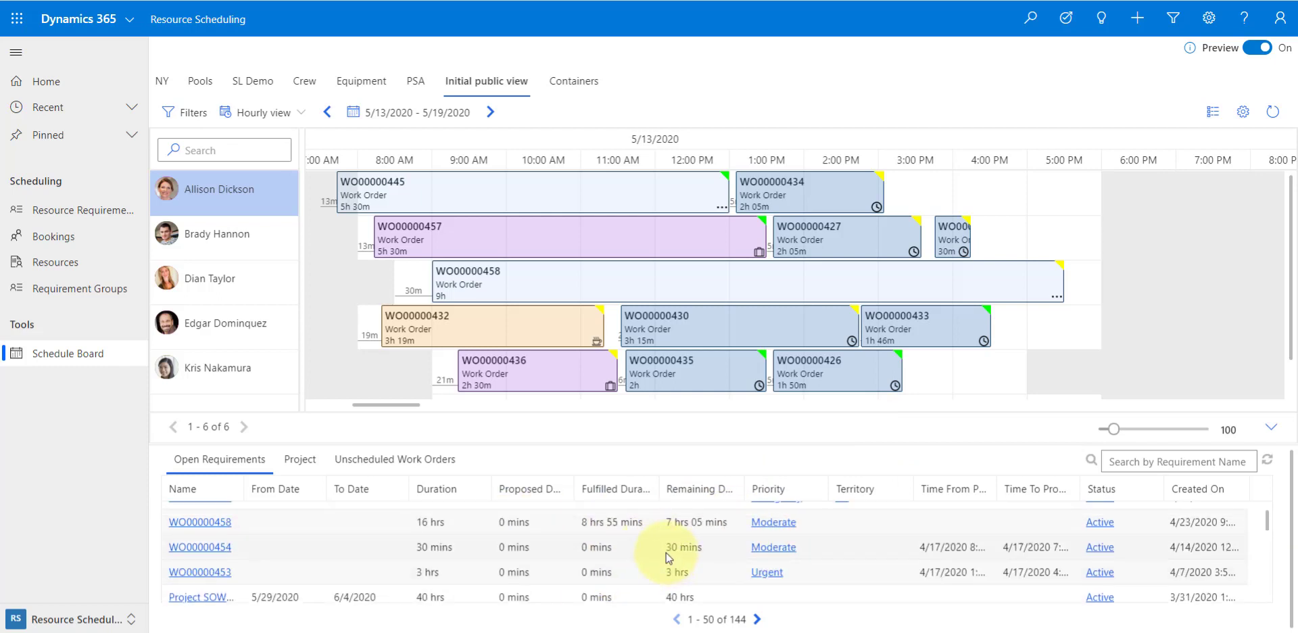
scroll(668, 556, down, 2)
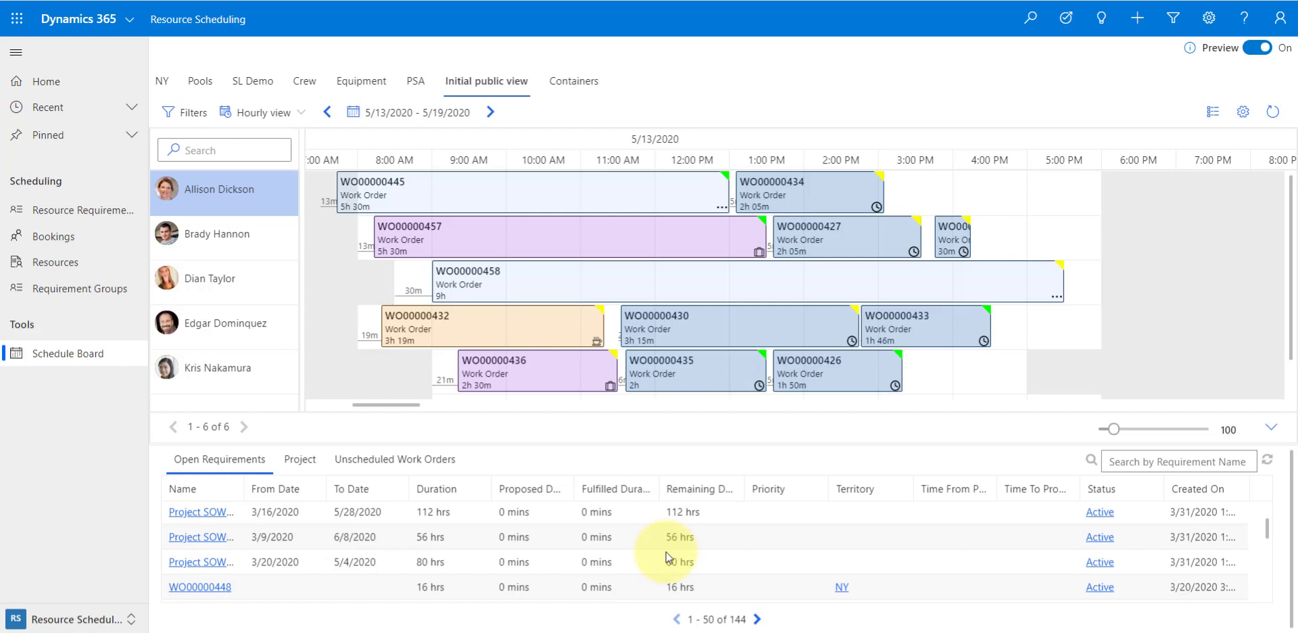
scroll(682, 568, up, 2)
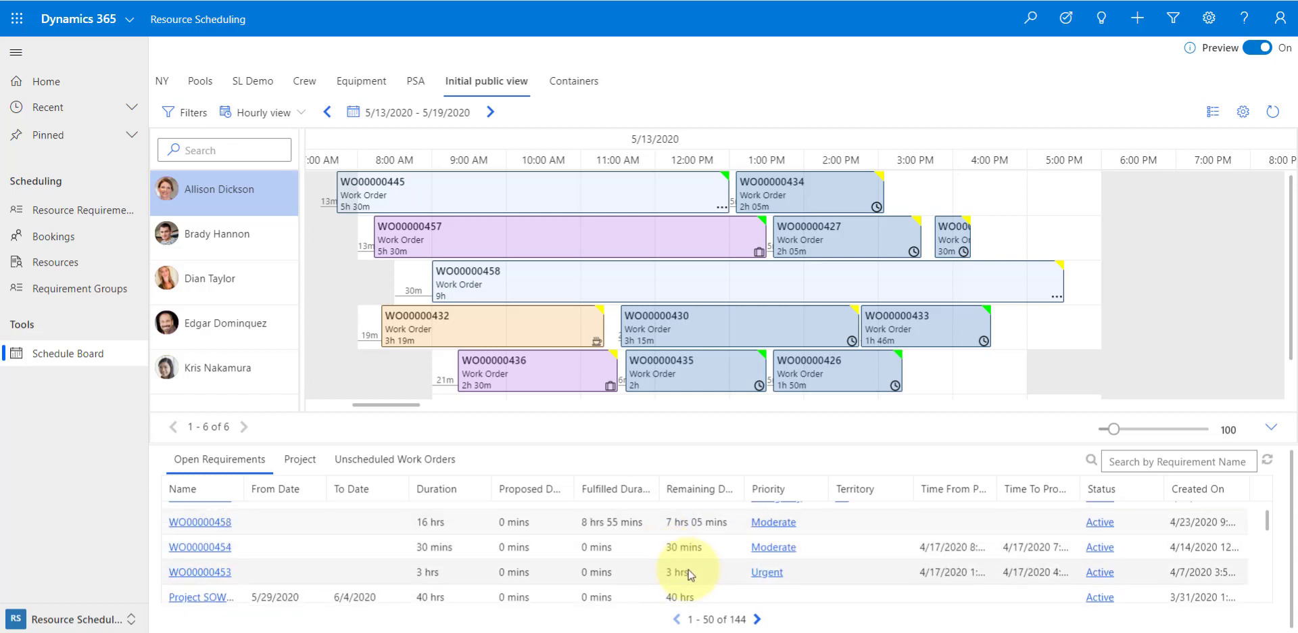
click(690, 574)
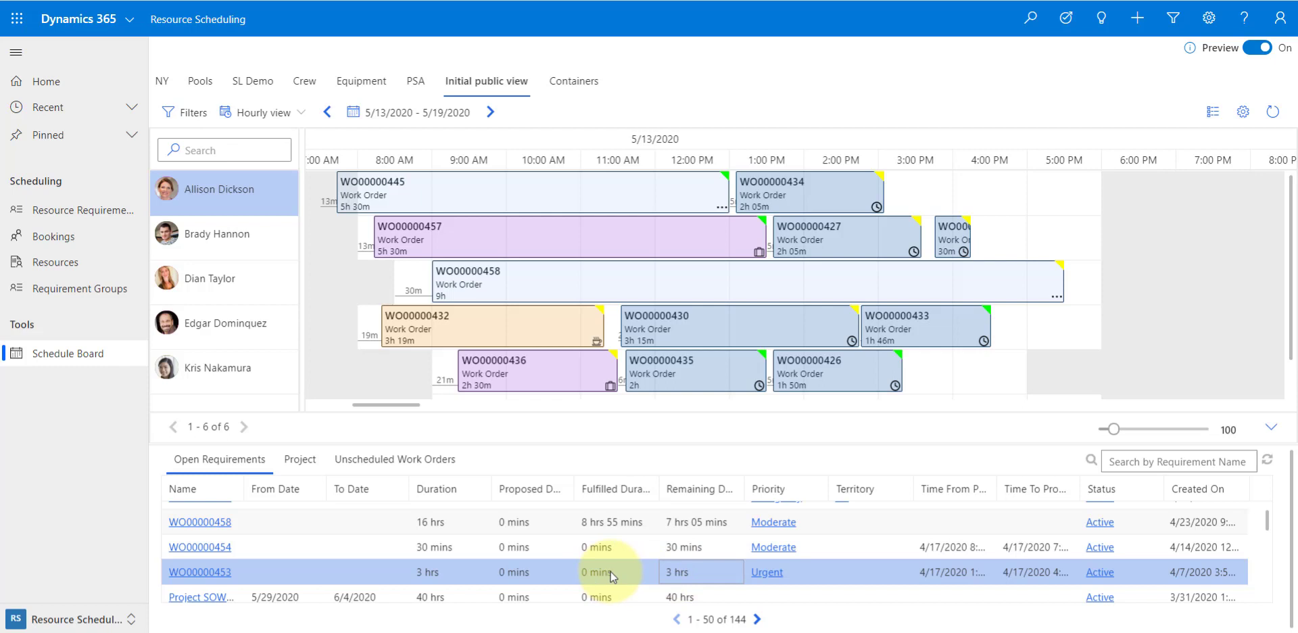
drag(611, 575, 986, 330)
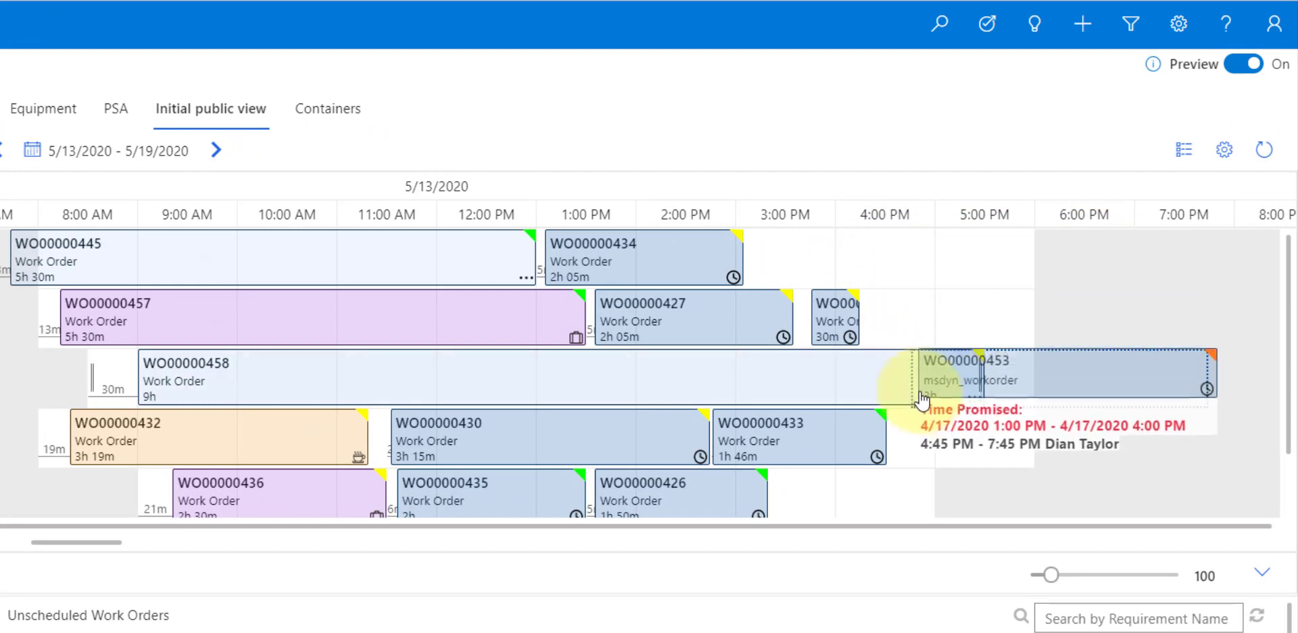
drag(920, 399, 763, 266)
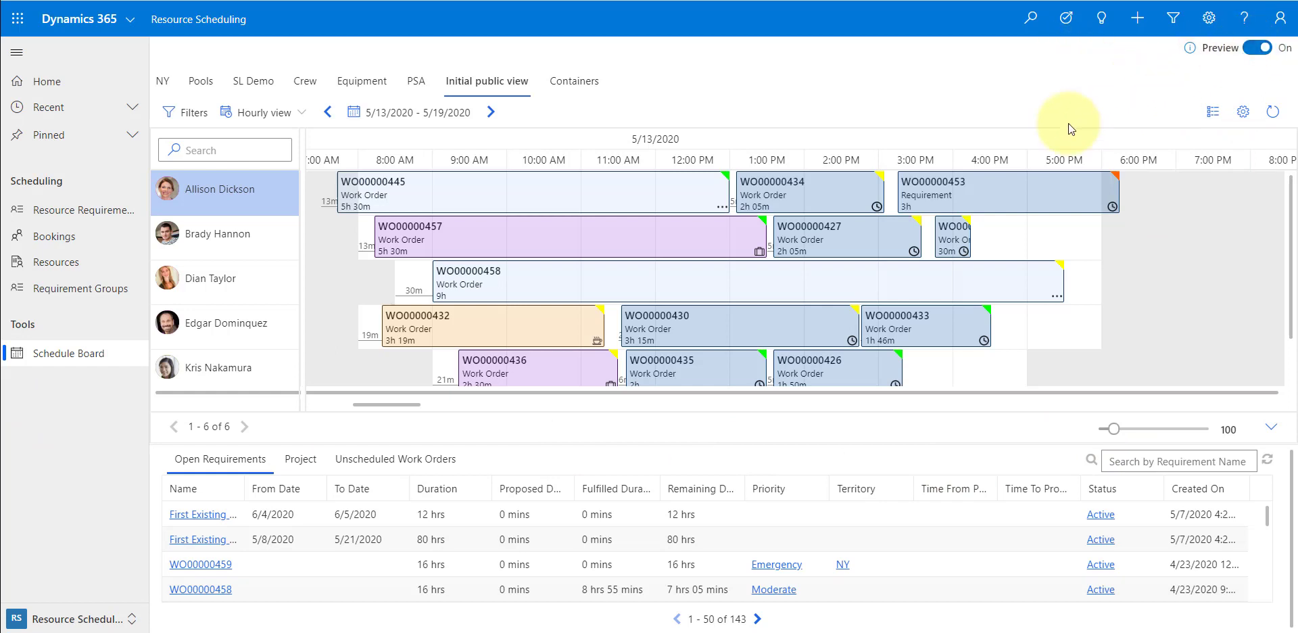
Switch the Schedule Board Preview toggle to Off
click(1252, 50)
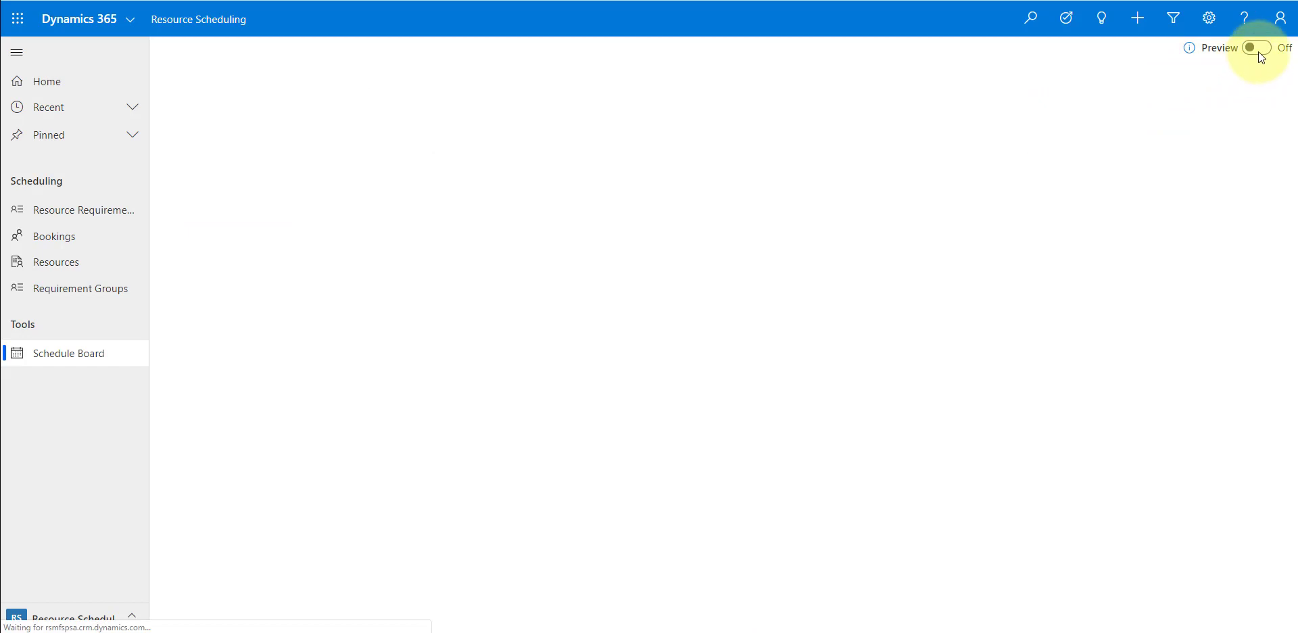